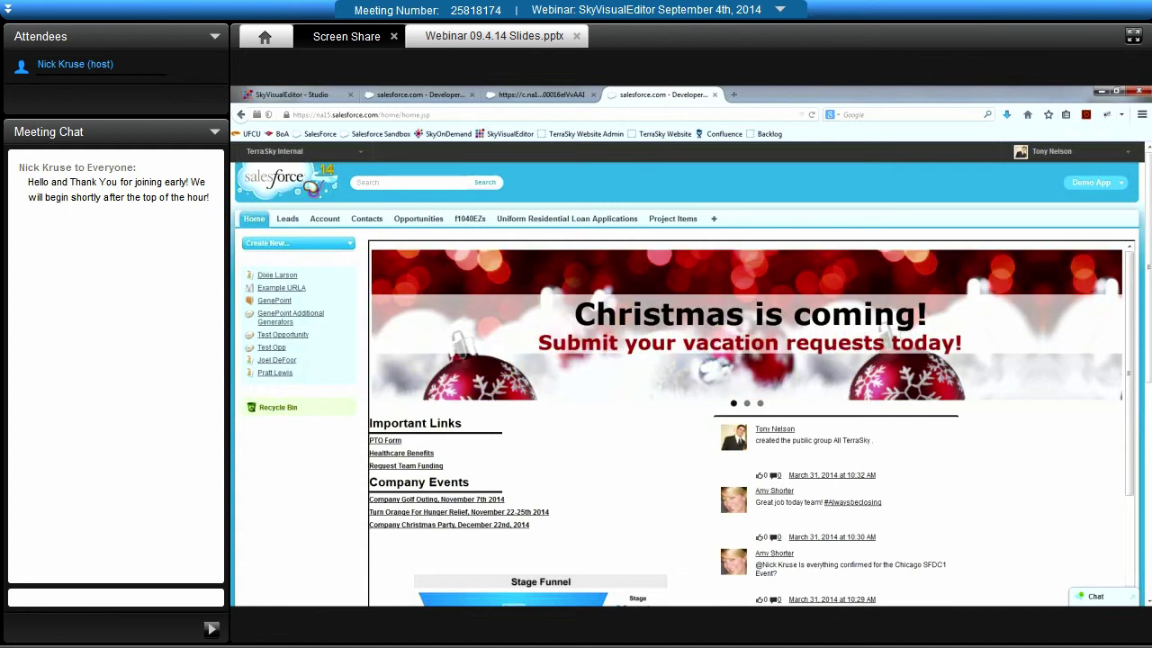
Step: Compare the account page with its SkyVisualEditor layout, and set Account Type to Prospect on the Salesforce account page
{"action": "left_click", "coordinate": [524, 95]}
{"action": "left_click", "coordinate": [419, 94]}
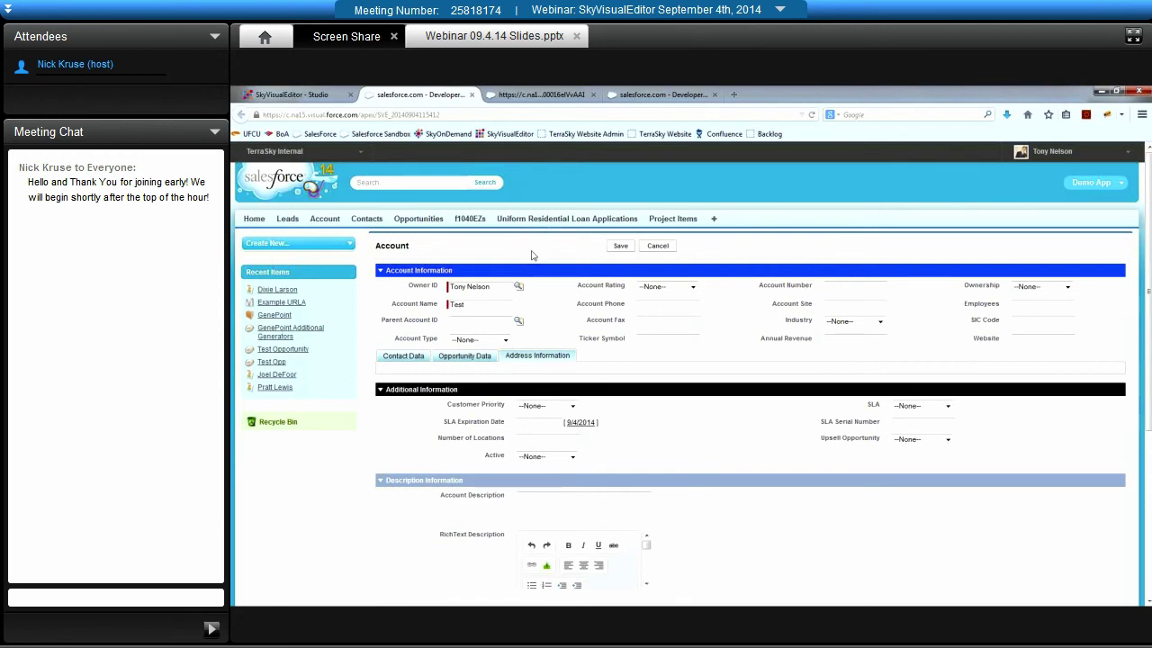
{"action": "left_click", "coordinate": [316, 96]}
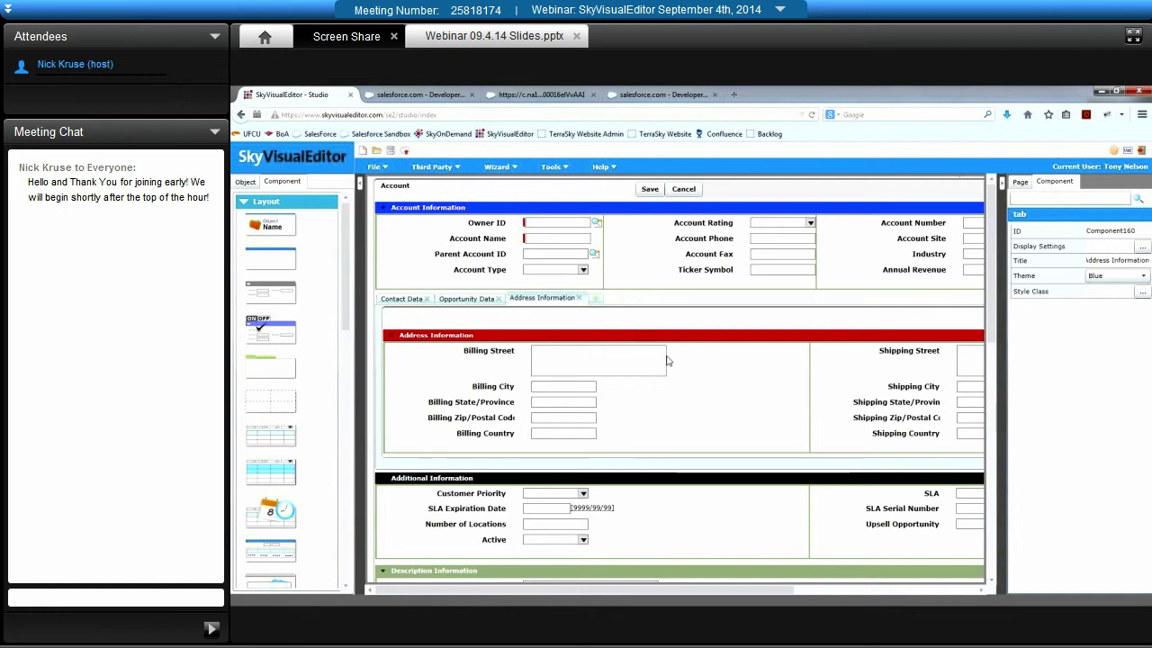
{"action": "left_click", "coordinate": [420, 95]}
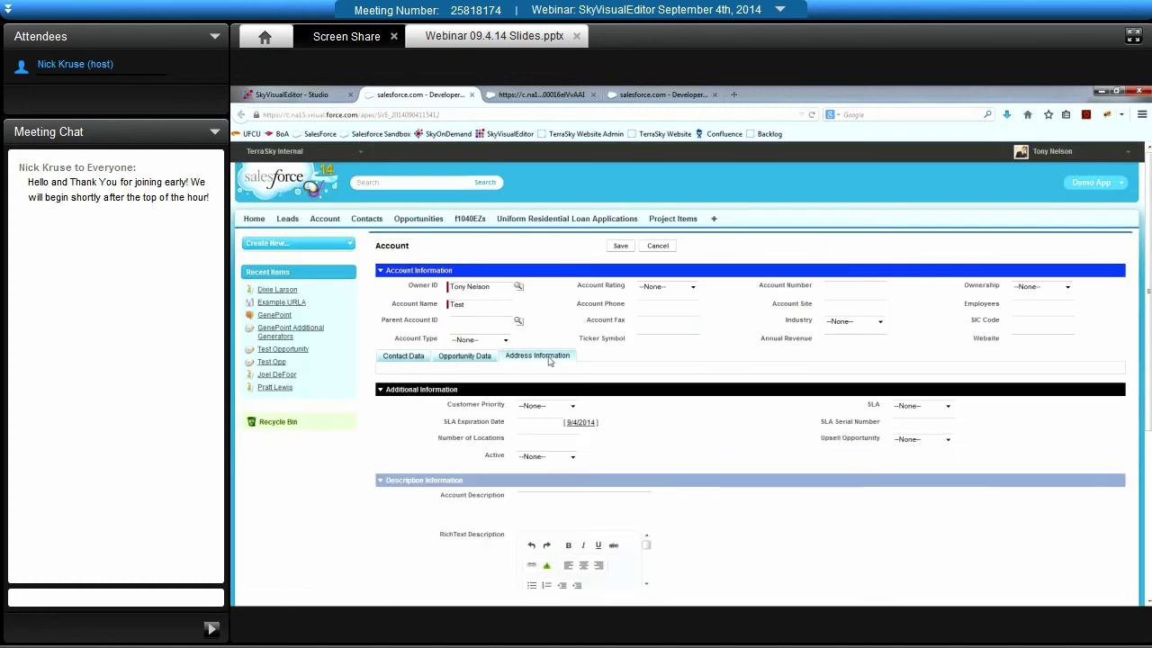
{"action": "left_click", "coordinate": [503, 341]}
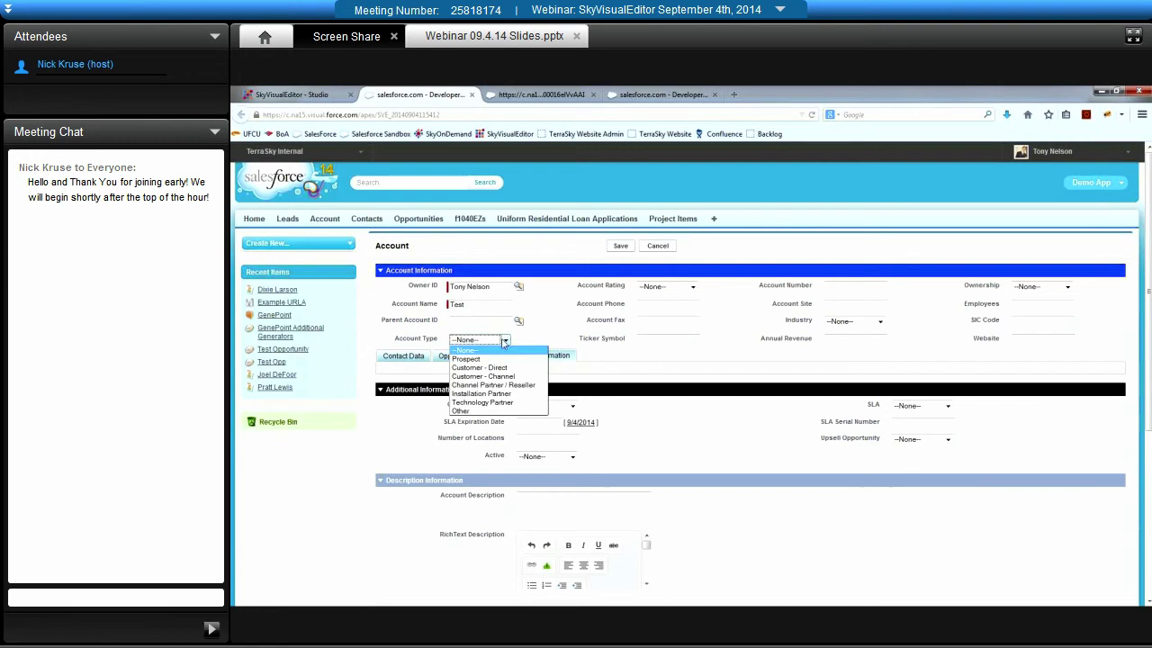
{"action": "left_click", "coordinate": [468, 359]}
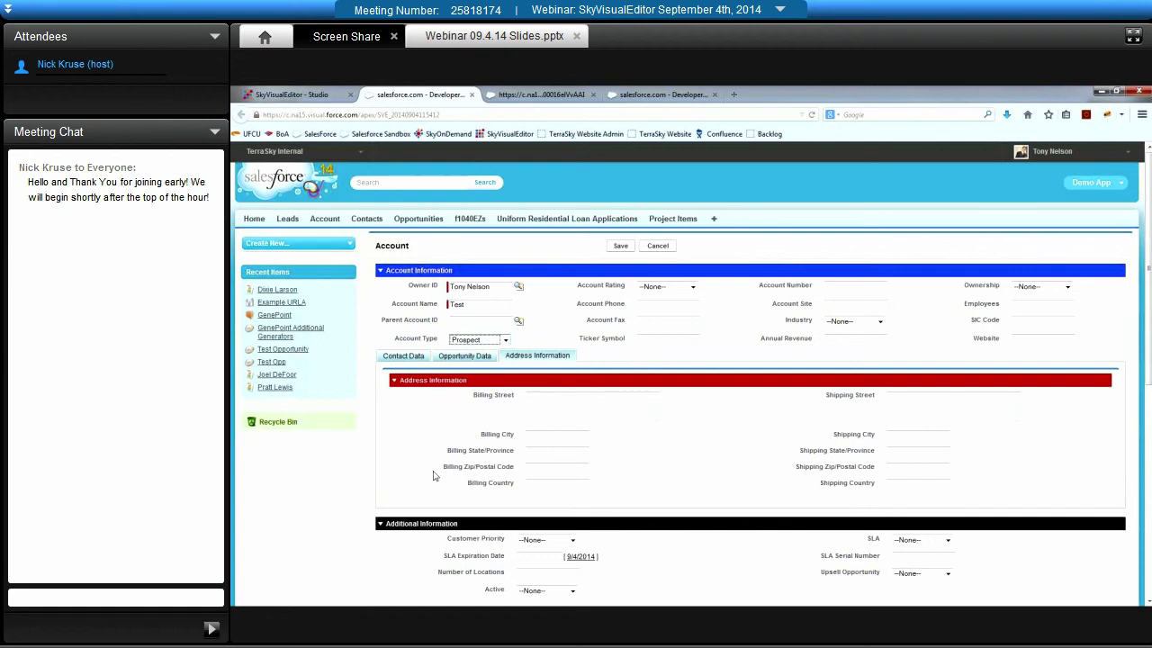
Step: In SkyVisualEditor, review the field, operator and value of the display condition on the page block in the Address Information tab
{"action": "left_click", "coordinate": [334, 95]}
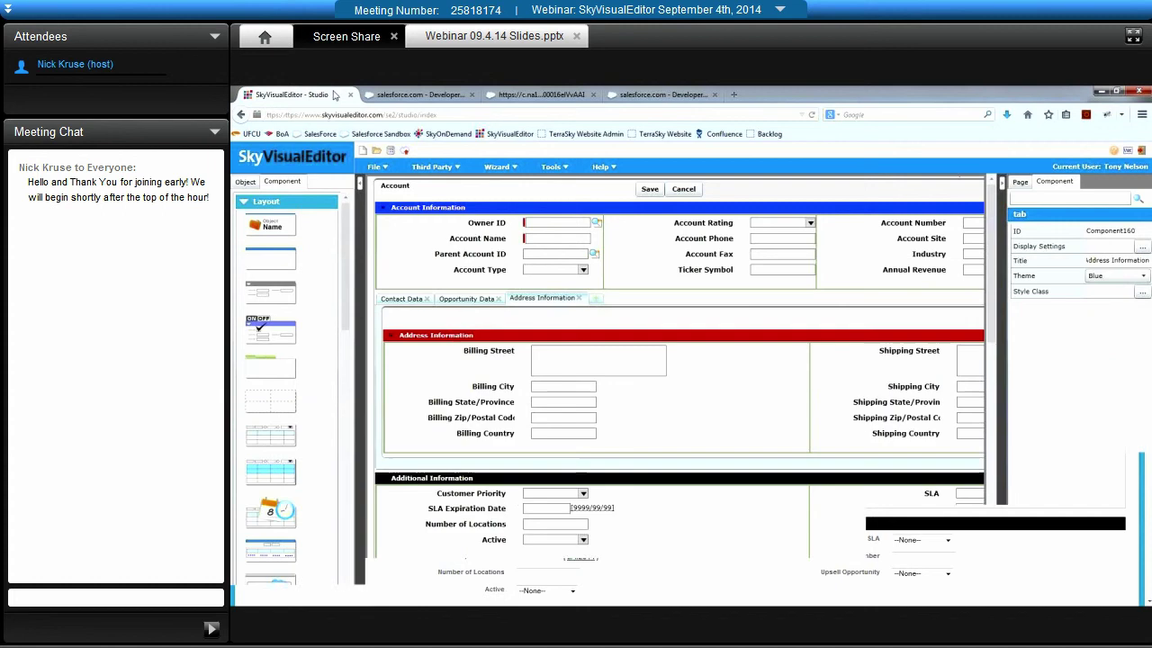
{"action": "left_click", "coordinate": [442, 328]}
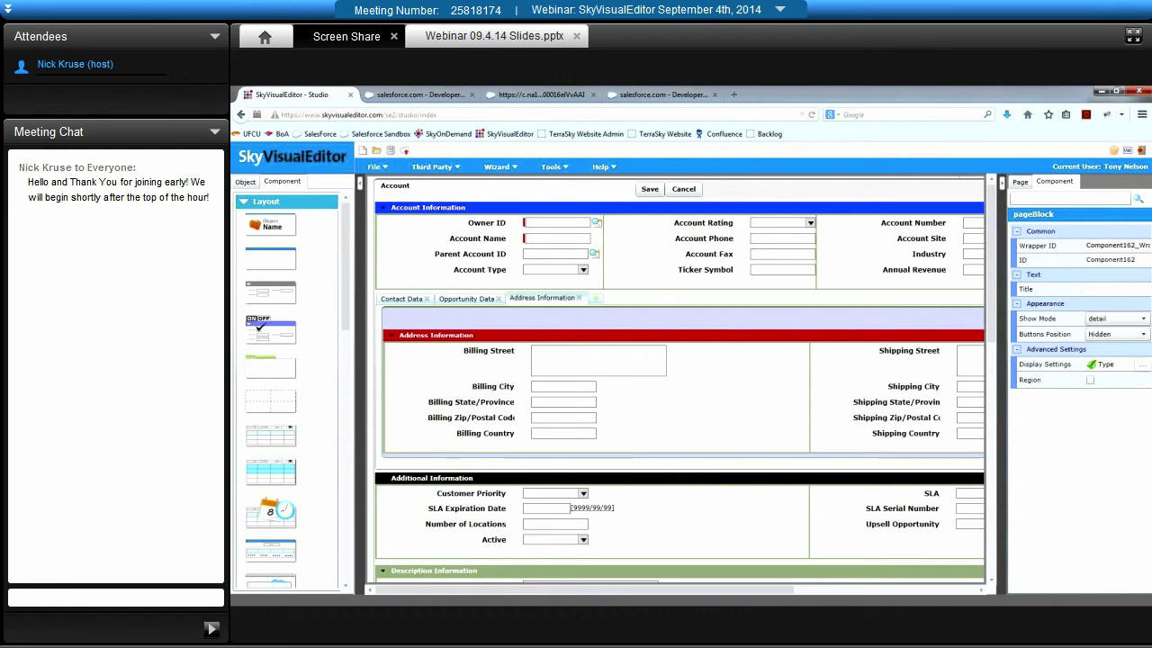
{"action": "left_click", "coordinate": [1141, 364]}
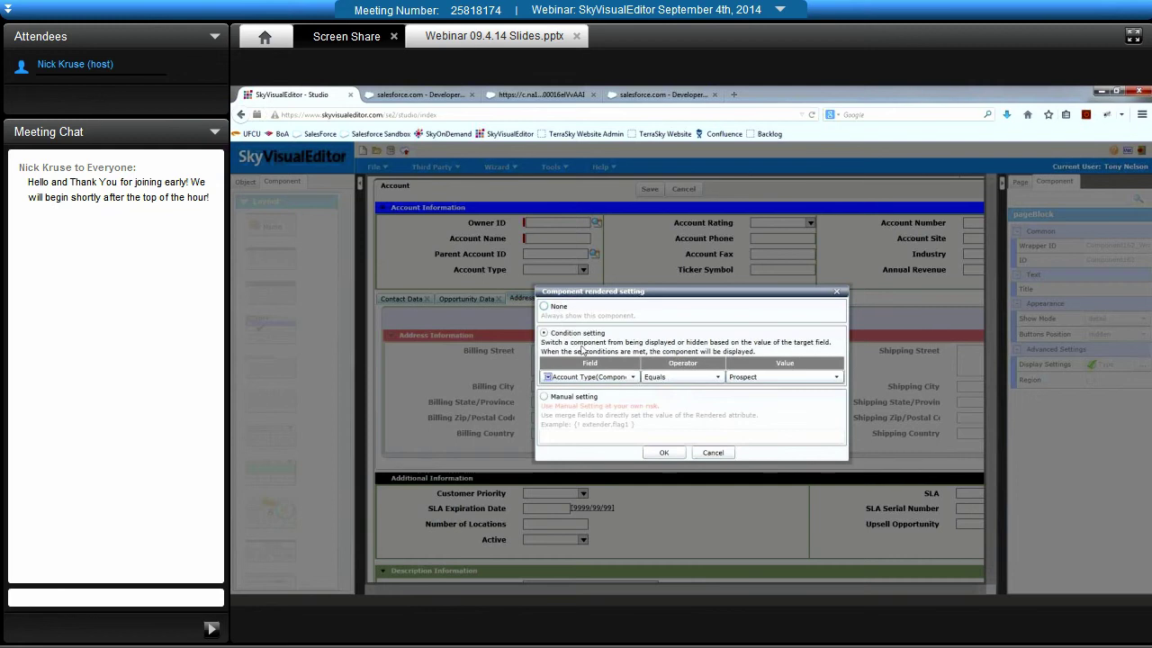
{"action": "left_click", "coordinate": [629, 379]}
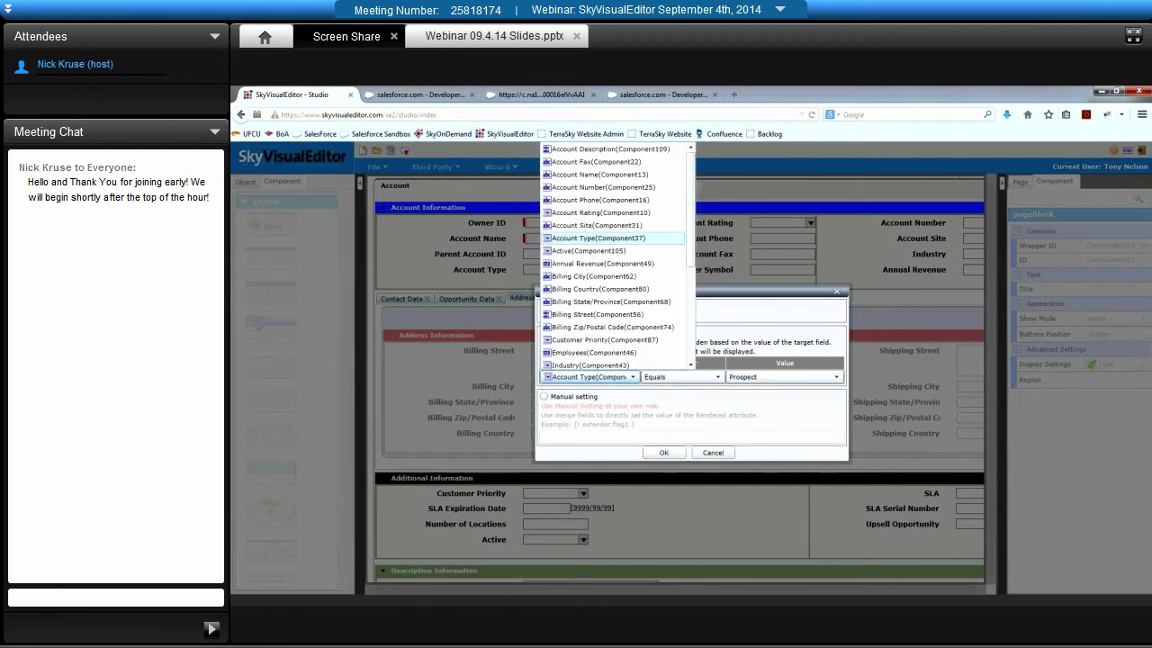
{"action": "left_click", "coordinate": [621, 378]}
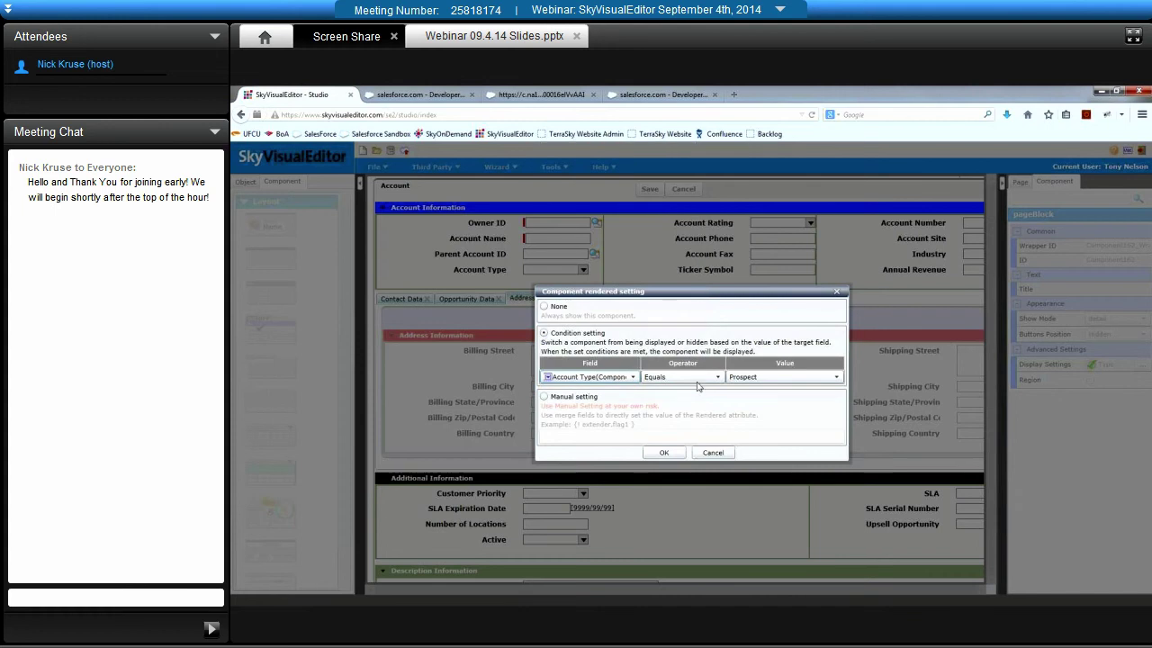
{"action": "left_click", "coordinate": [784, 378]}
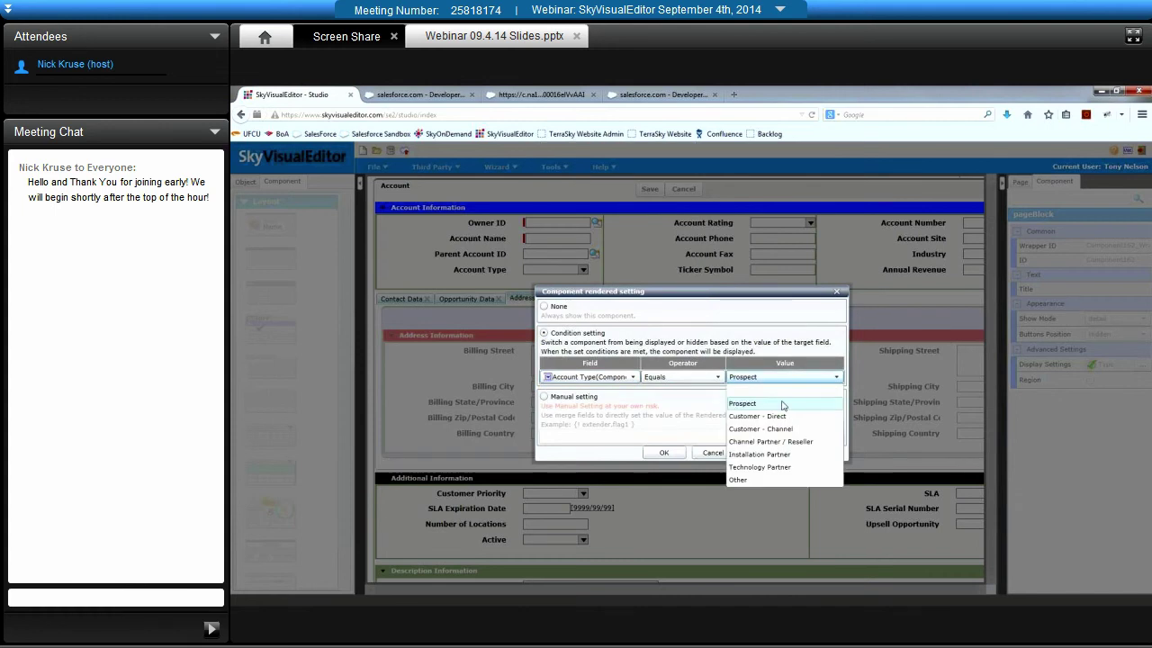
{"action": "left_click", "coordinate": [782, 403]}
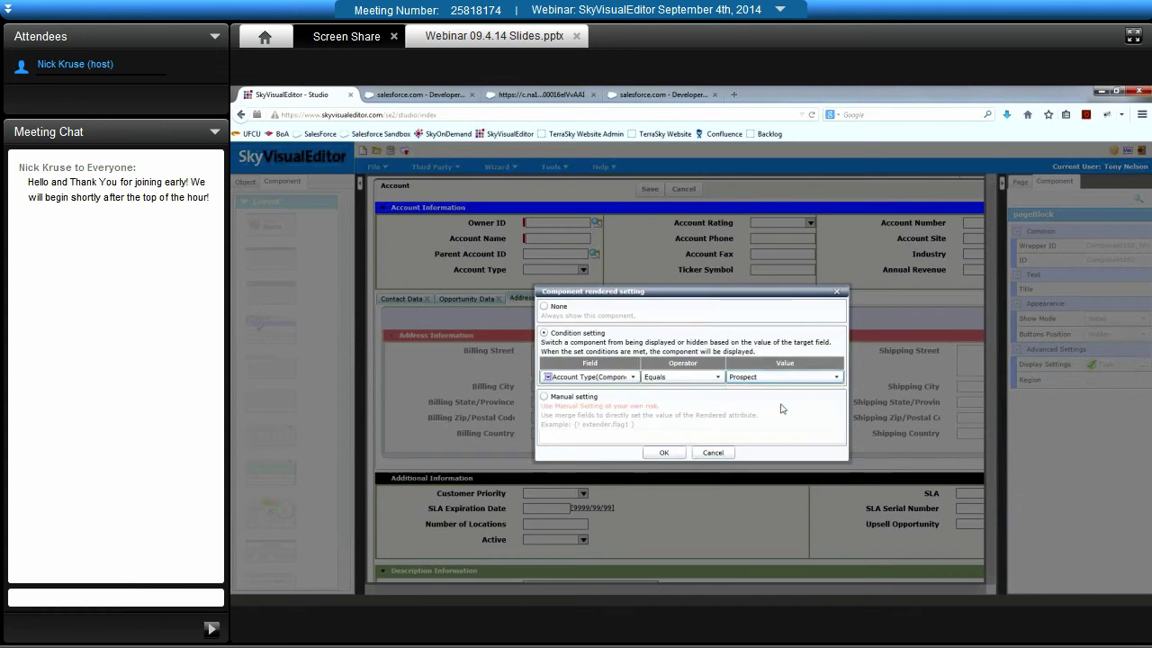
{"action": "left_click", "coordinate": [707, 456]}
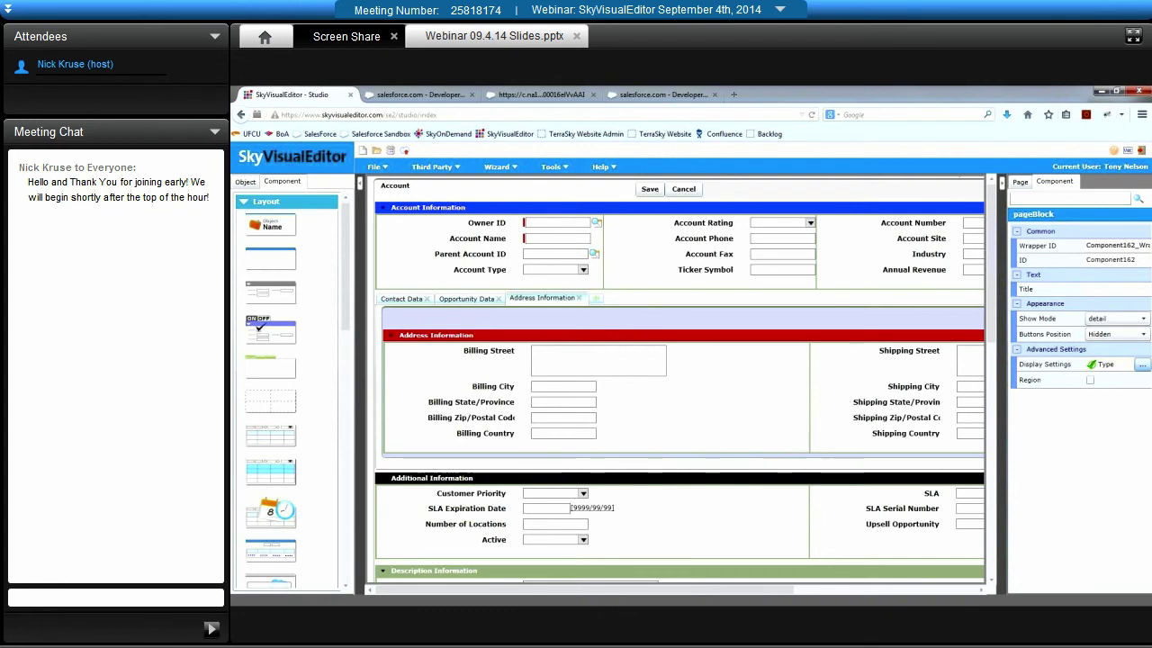
{"action": "left_click", "coordinate": [1142, 364]}
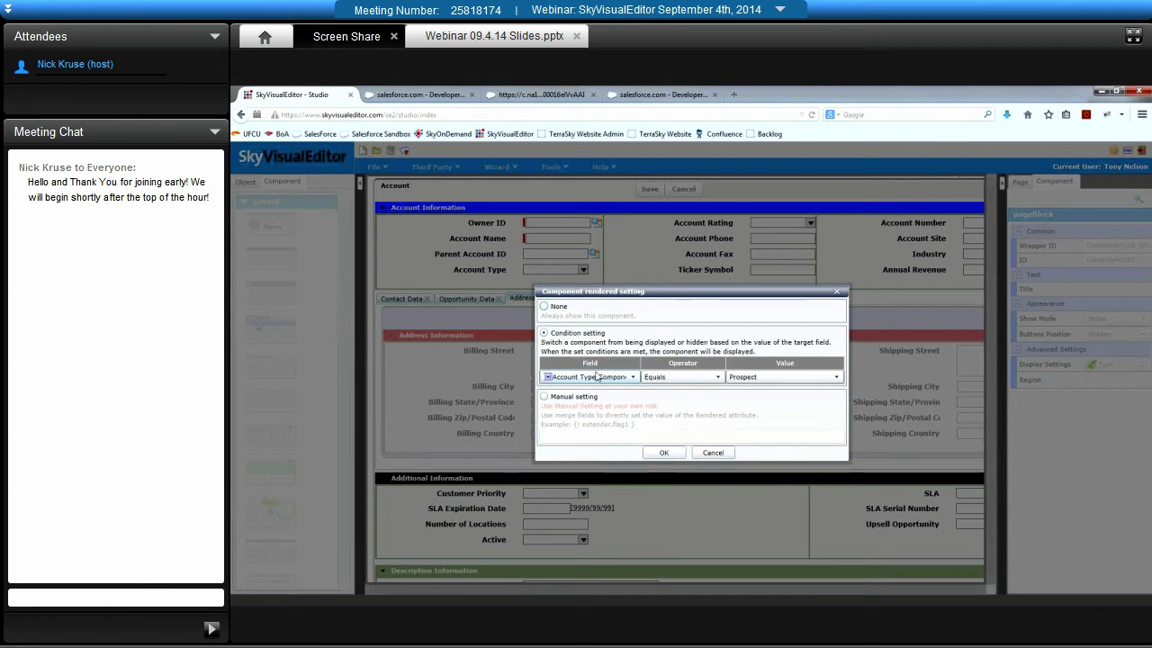
{"action": "left_click", "coordinate": [711, 453]}
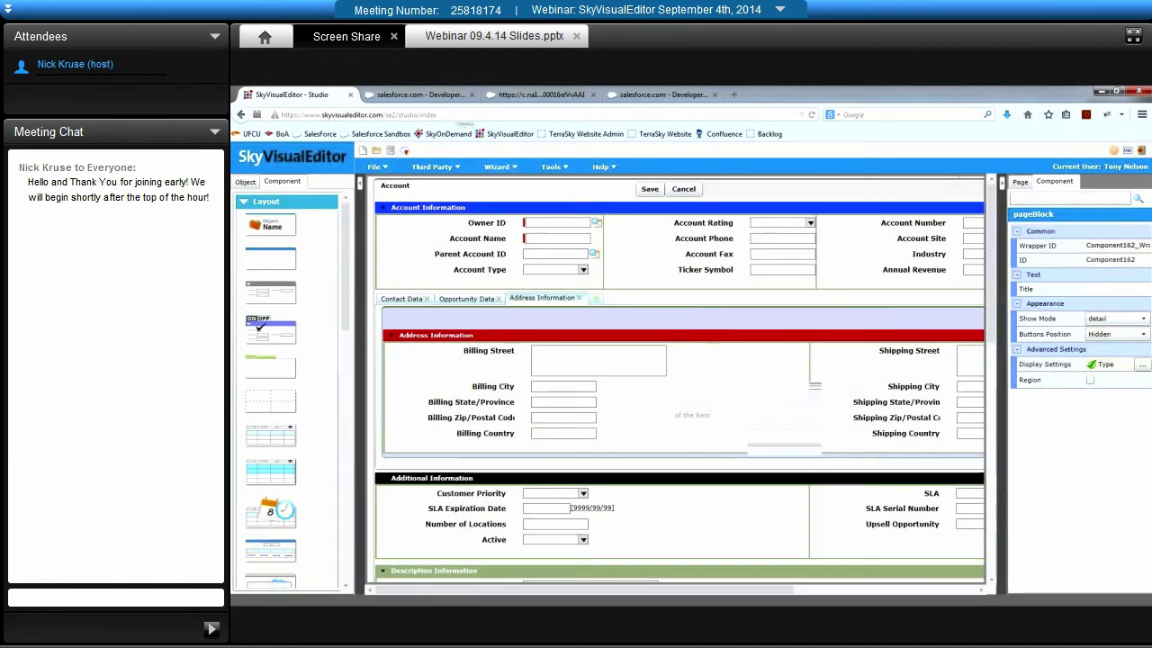
Step: Examine the page's Extended Apex Class code, both the extended class and the test class, and close the editor without keeping edits
{"action": "left_click", "coordinate": [1030, 183]}
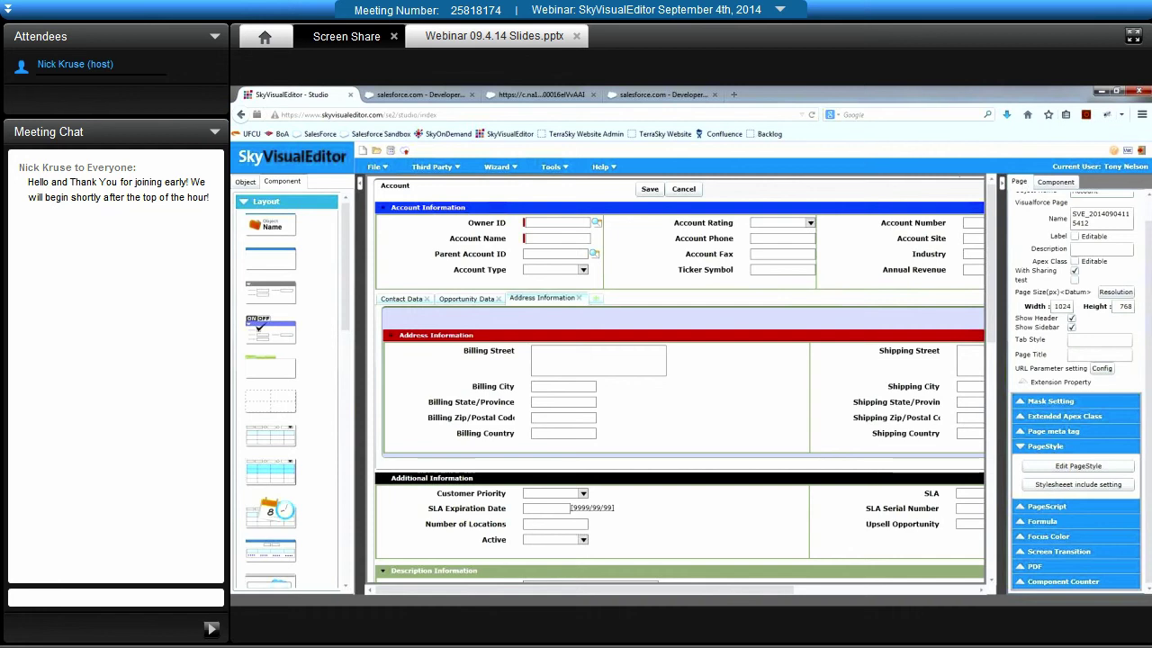
{"action": "left_click", "coordinate": [1022, 448]}
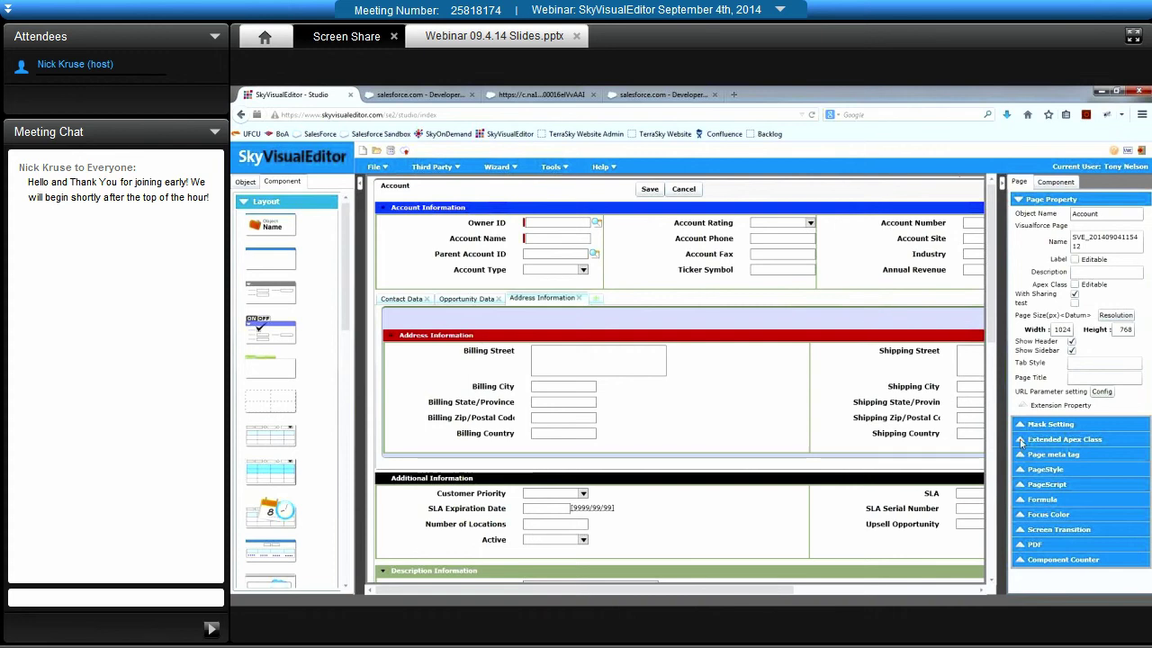
{"action": "left_click", "coordinate": [1021, 440]}
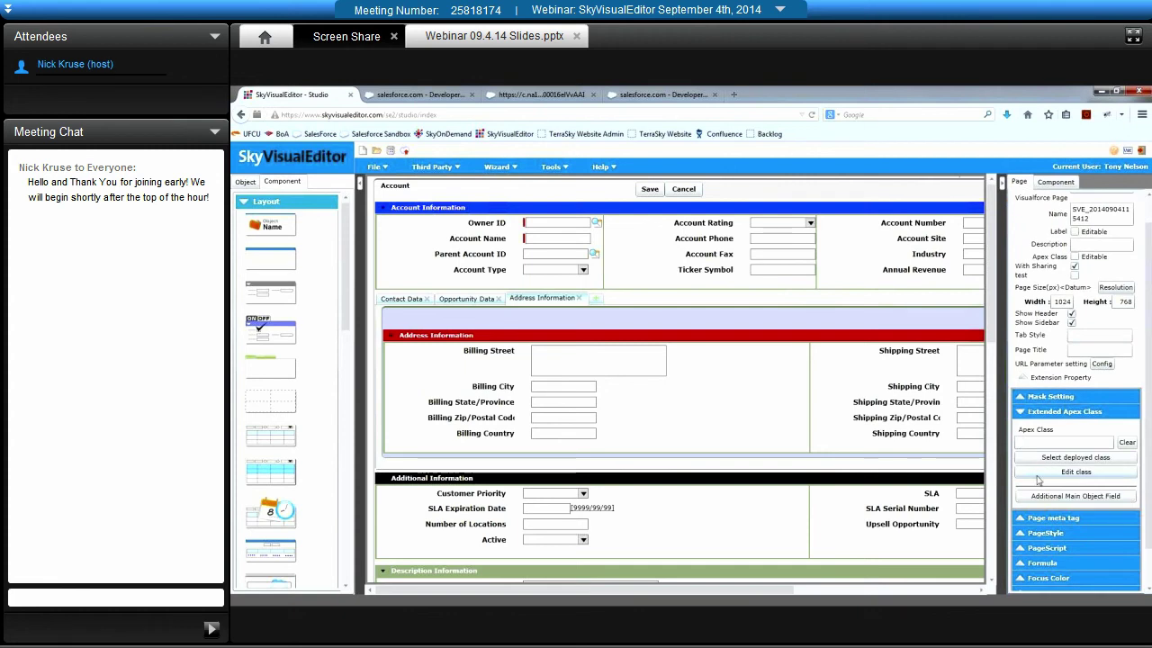
{"action": "left_click", "coordinate": [1037, 477]}
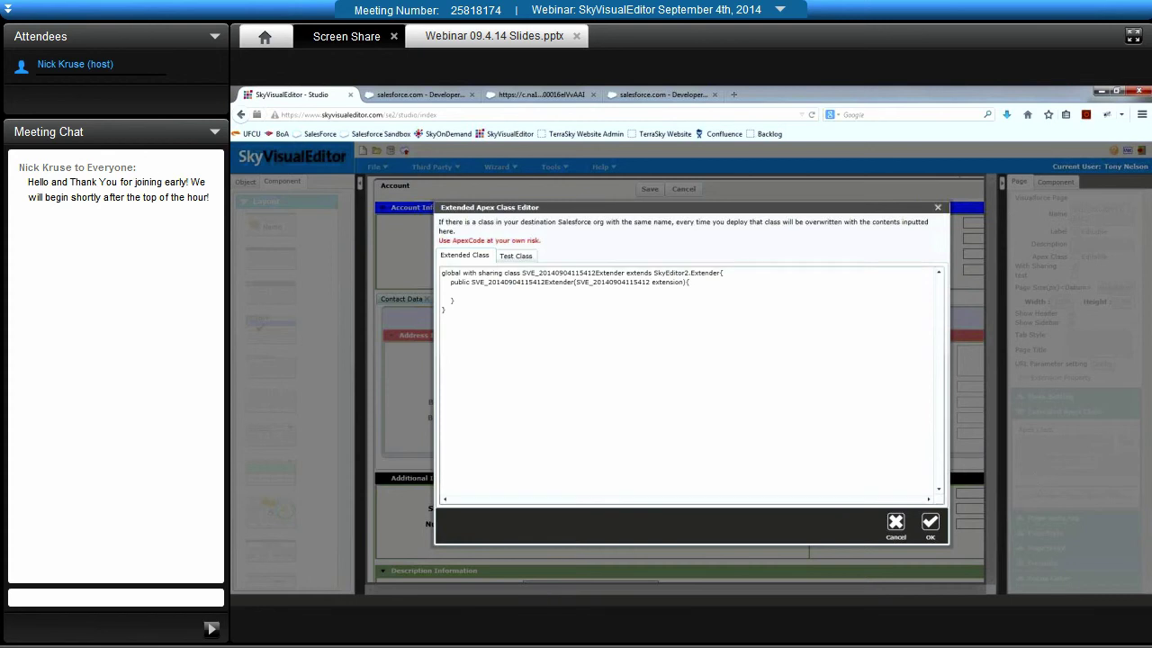
{"action": "left_click", "coordinate": [512, 256]}
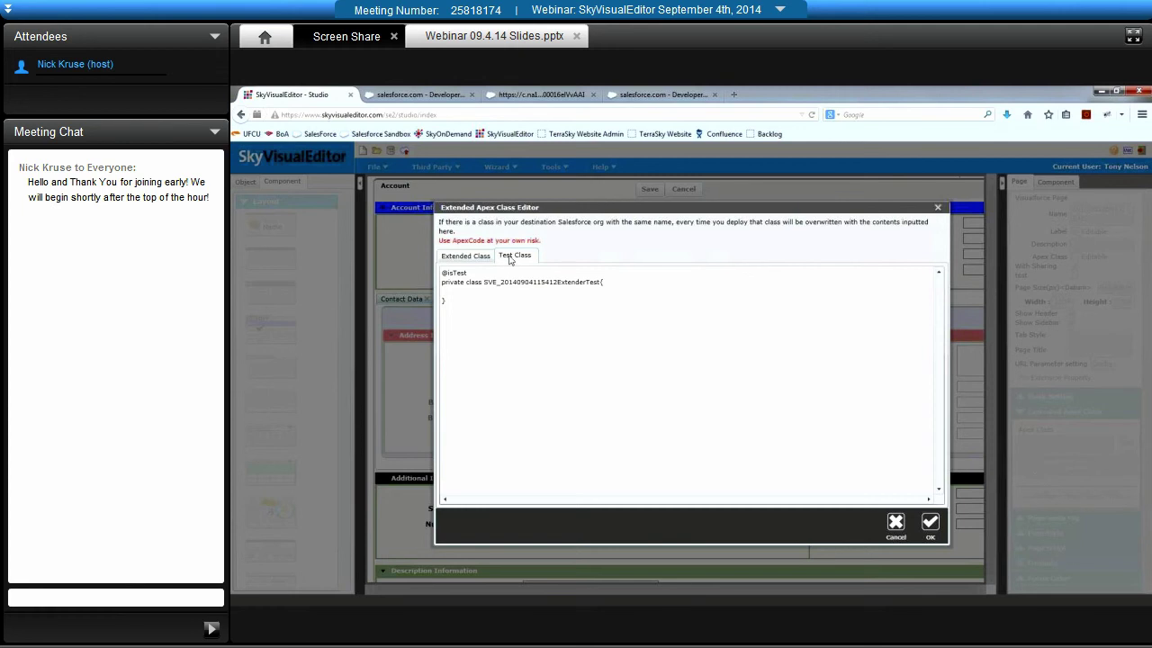
{"action": "left_click", "coordinate": [466, 256]}
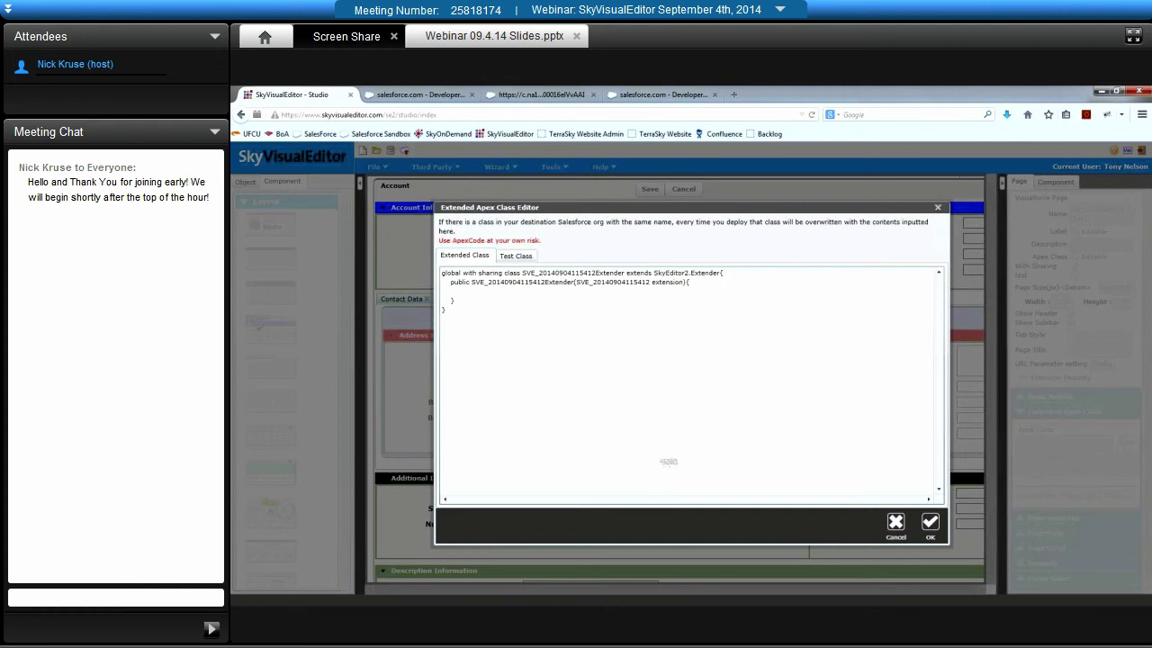
{"action": "left_click", "coordinate": [895, 523]}
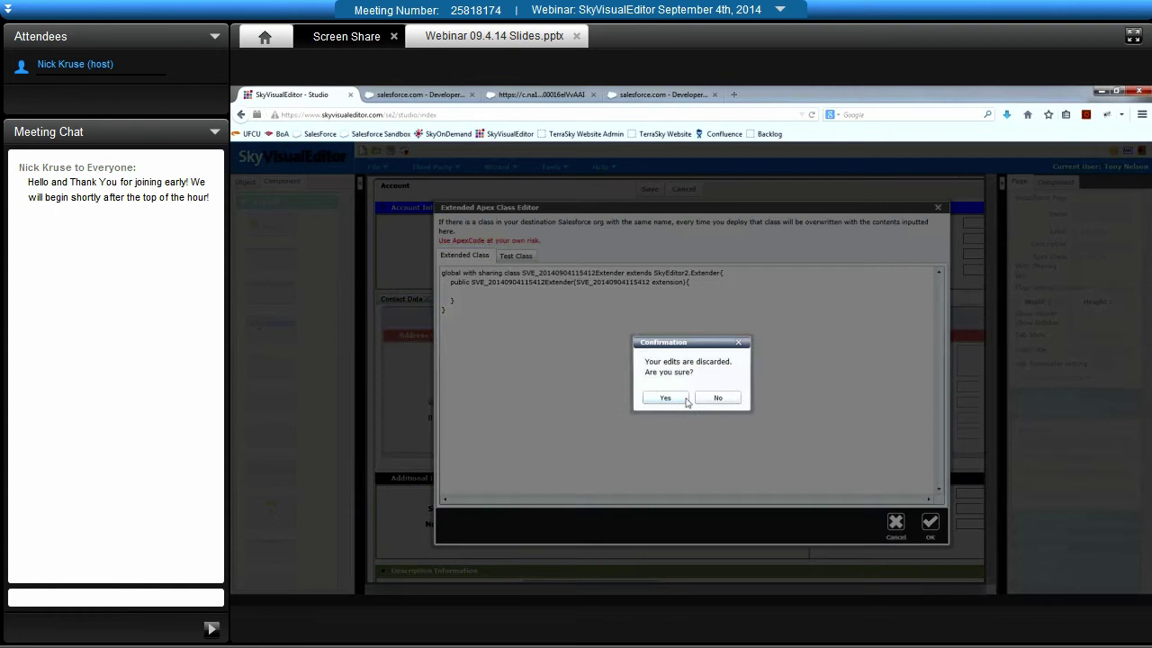
{"action": "left_click", "coordinate": [664, 398]}
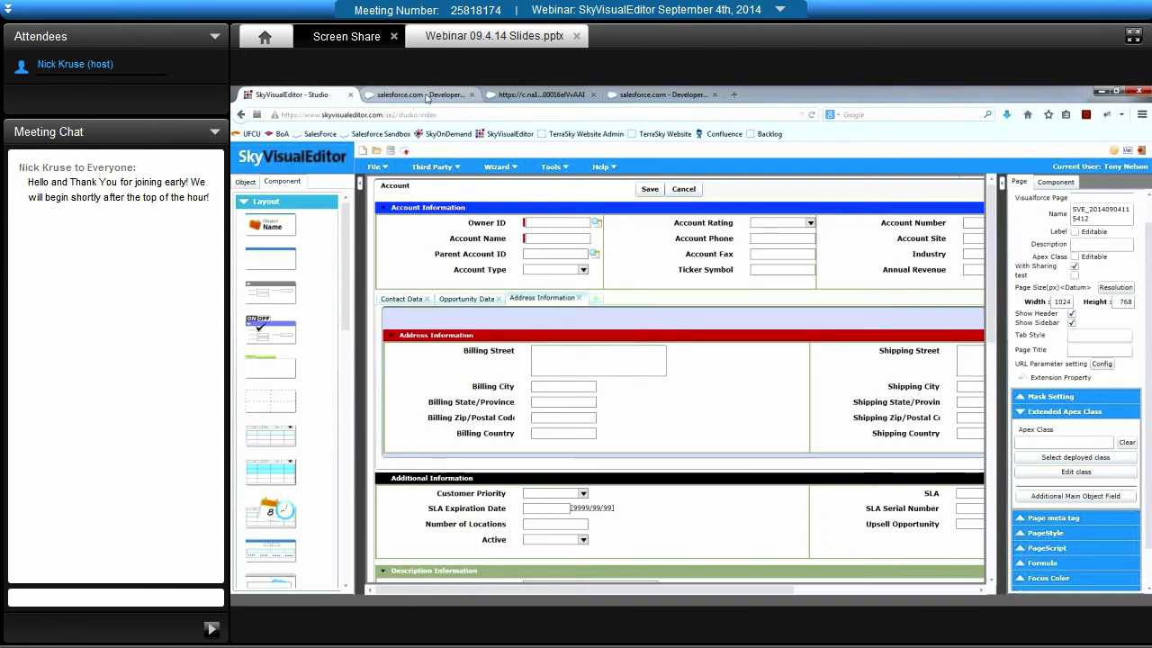
Step: Switch to Salesforce and open the Example URLA record from Uniform Residential Loan Applications for editing
{"action": "left_click", "coordinate": [421, 94]}
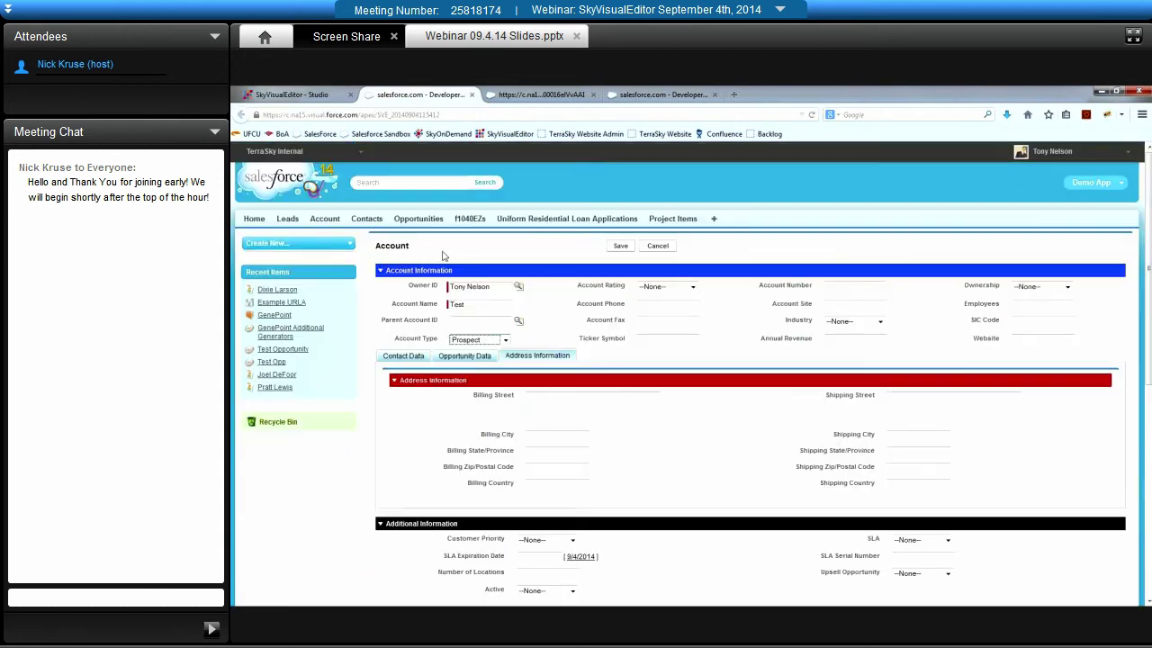
{"action": "left_click", "coordinate": [317, 96]}
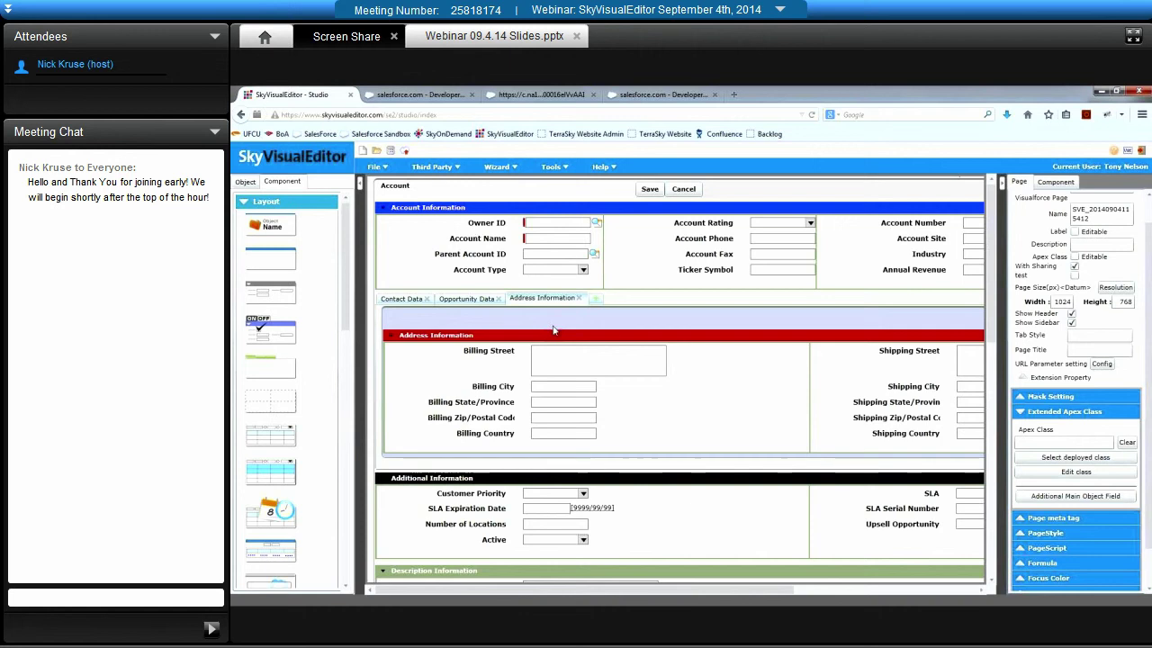
{"action": "left_click", "coordinate": [449, 95]}
{"action": "left_click", "coordinate": [539, 222]}
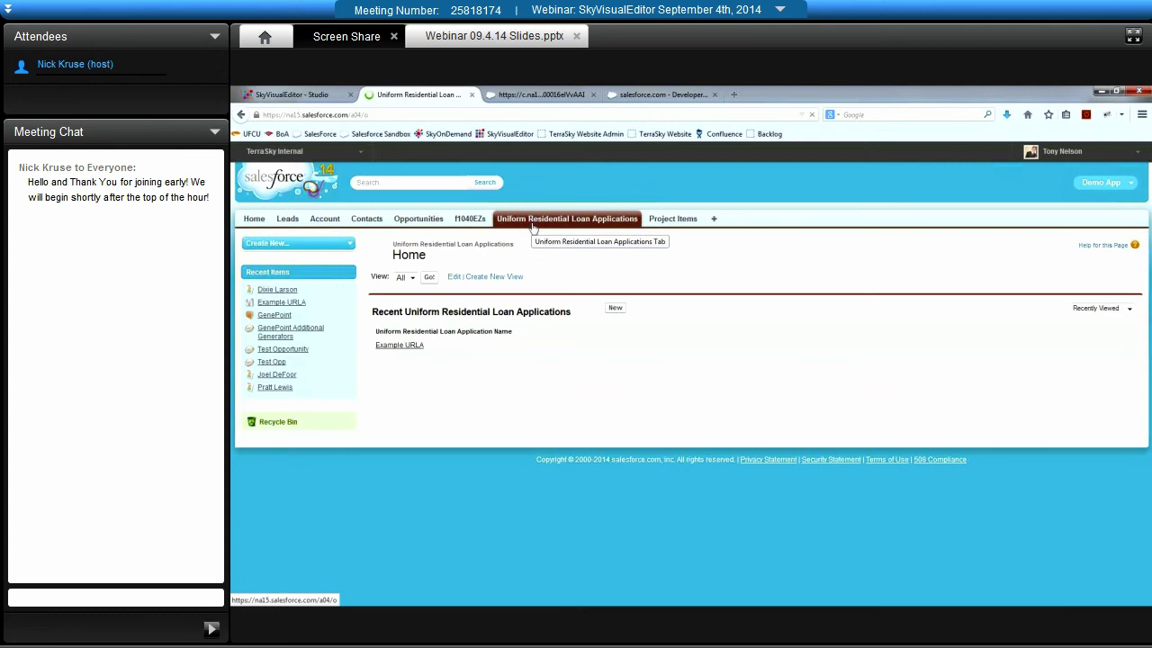
{"action": "left_click", "coordinate": [403, 344]}
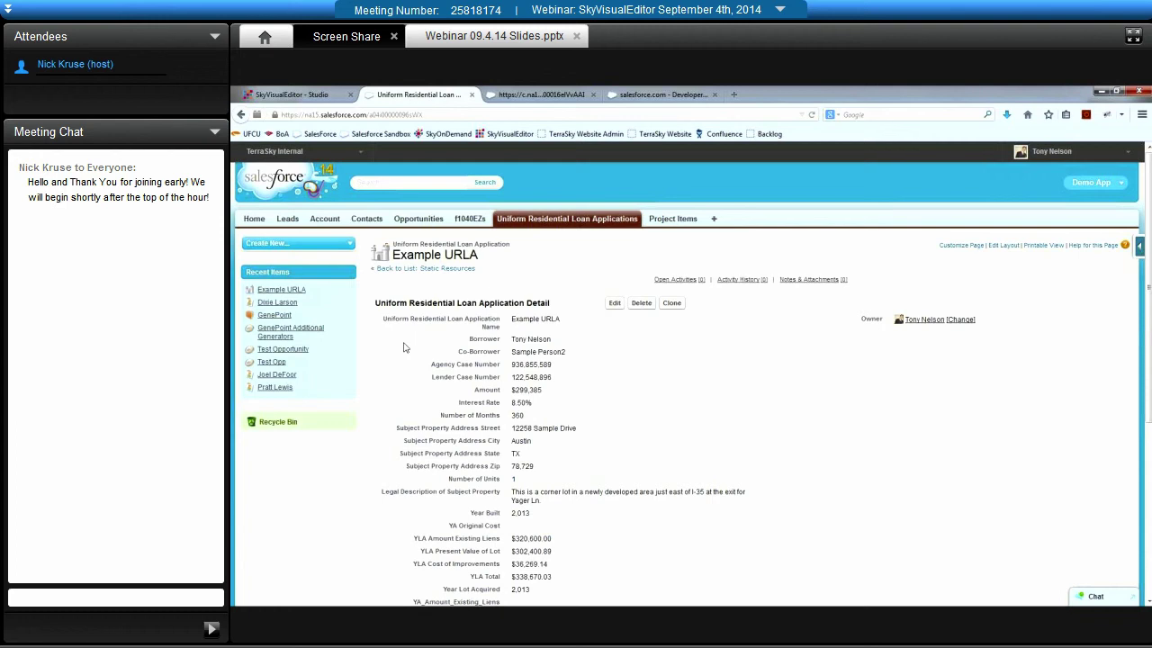
{"action": "left_click", "coordinate": [614, 304]}
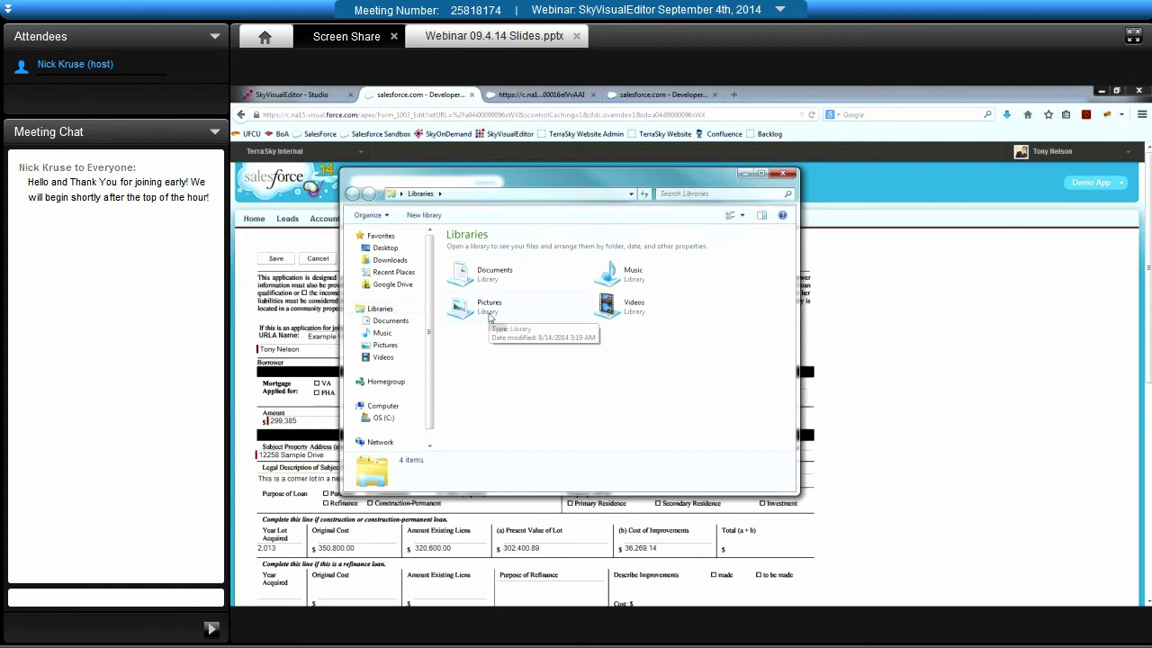
Step: View the loan form image page-0.jpg from the 1003_form.jpg folder in the Pictures library's SkyVisualEditor Images, and close it
{"action": "left_click", "coordinate": [488, 312]}
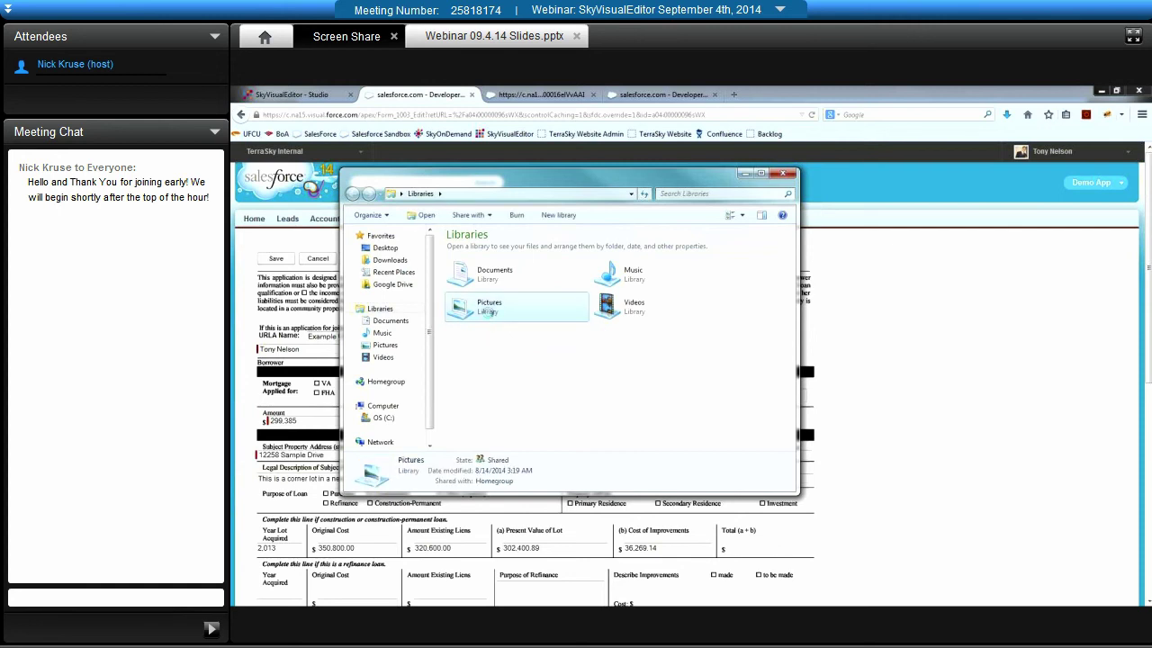
{"action": "double_click", "coordinate": [487, 311]}
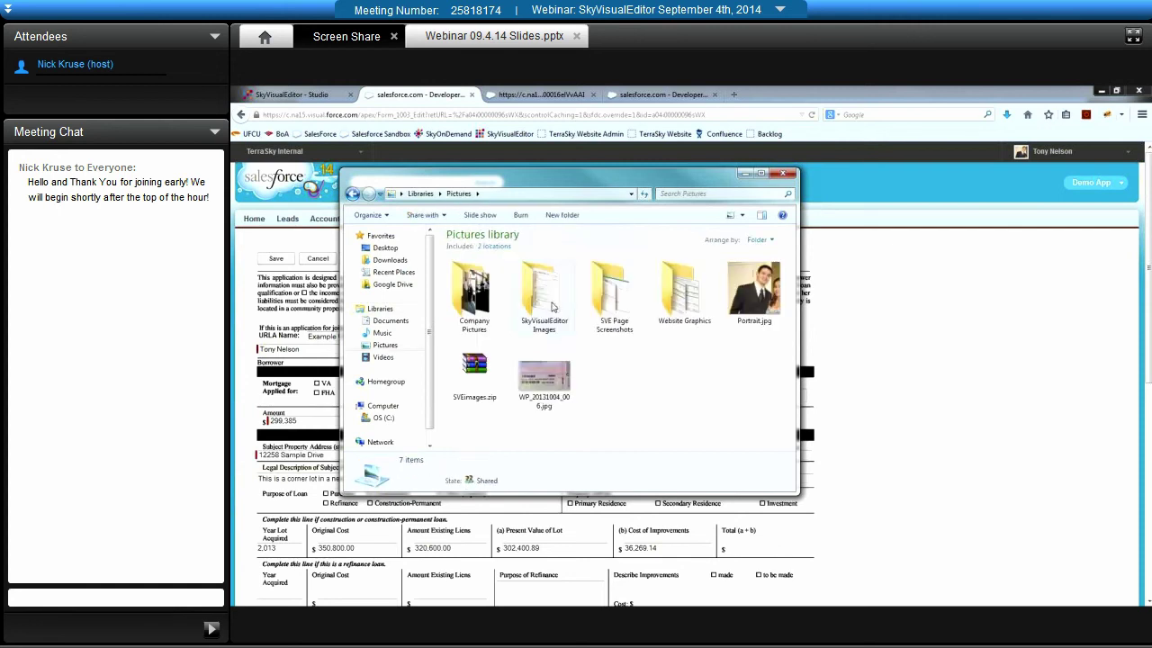
{"action": "left_click", "coordinate": [551, 307]}
{"action": "double_click", "coordinate": [552, 307]}
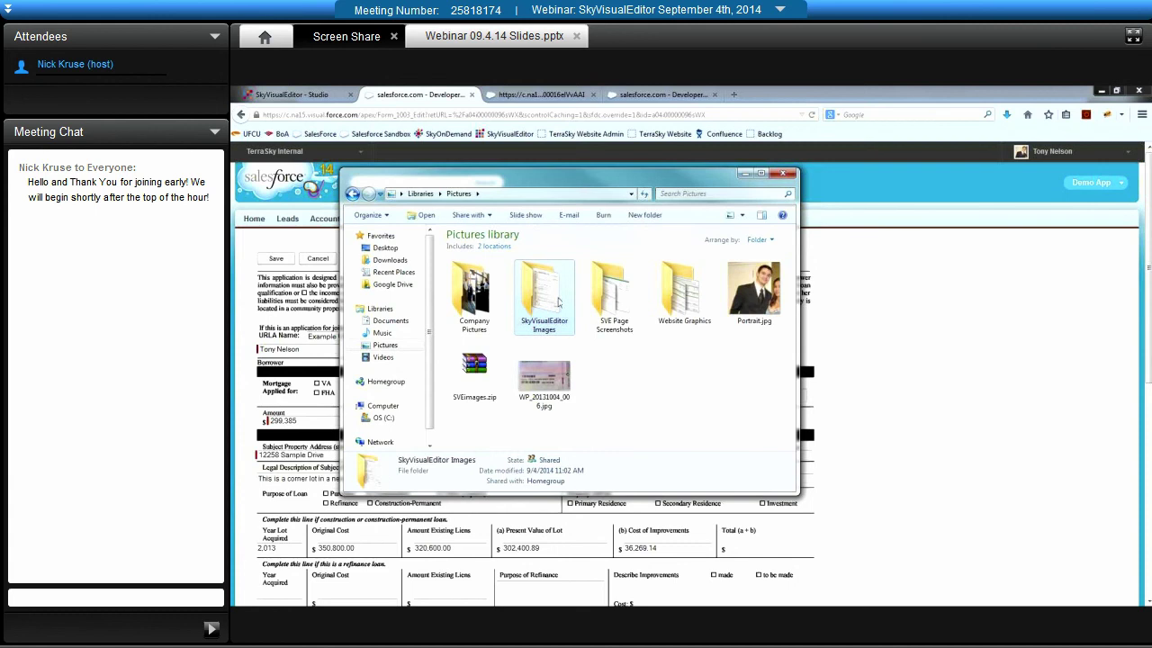
{"action": "double_click", "coordinate": [476, 297]}
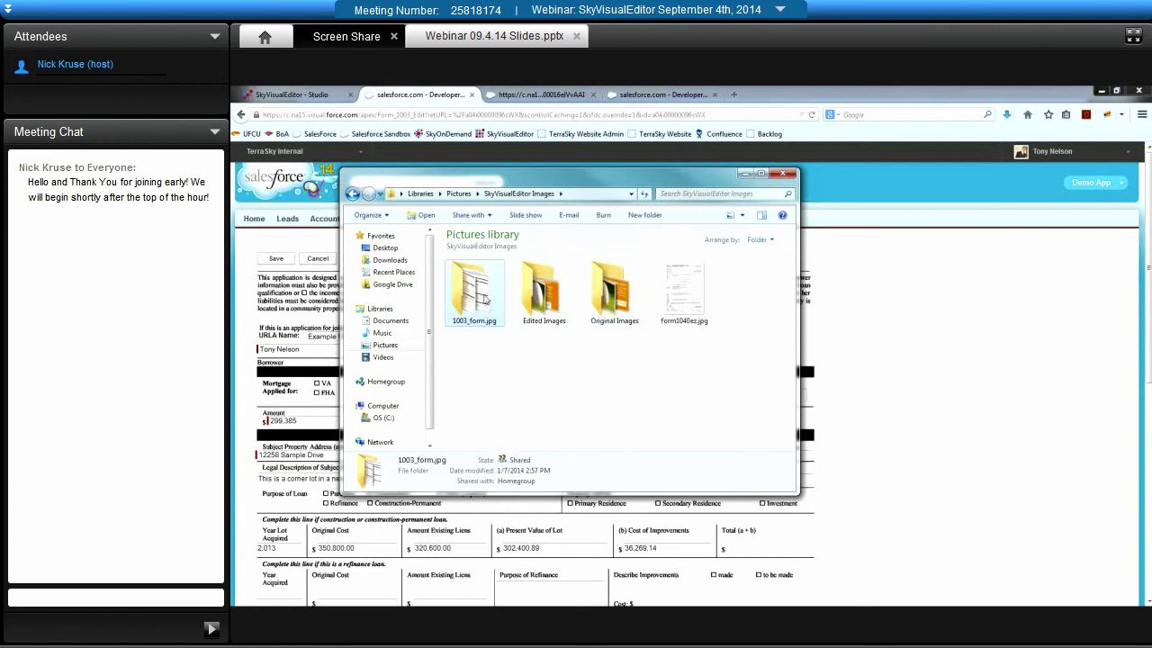
{"action": "left_click", "coordinate": [481, 297]}
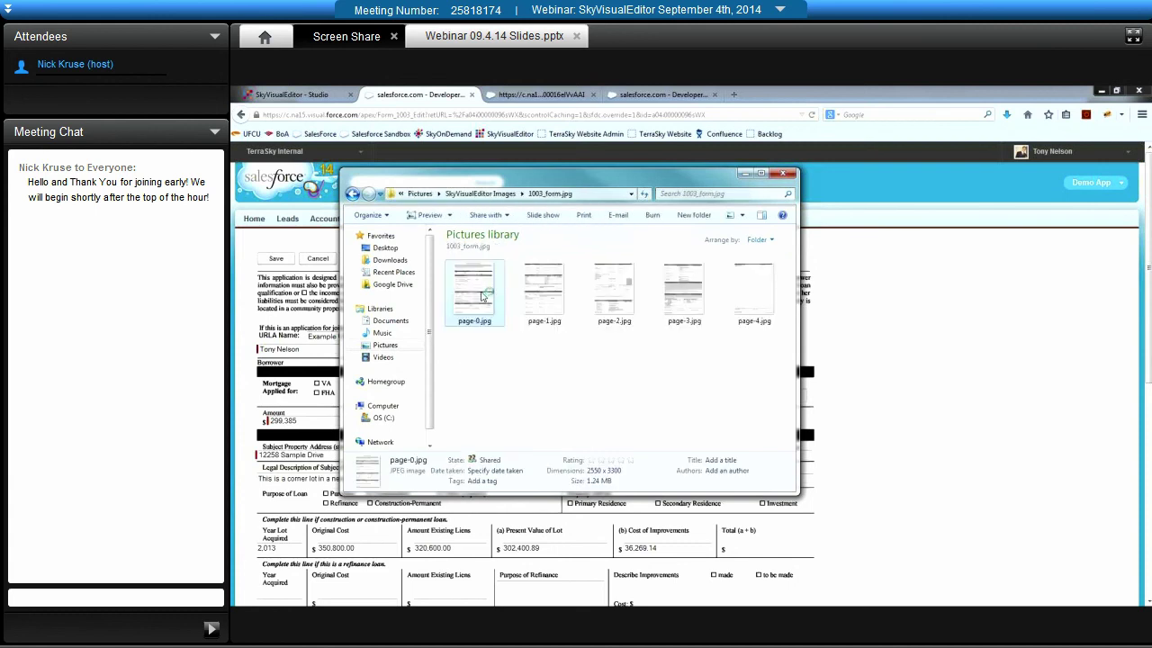
{"action": "double_click", "coordinate": [481, 295]}
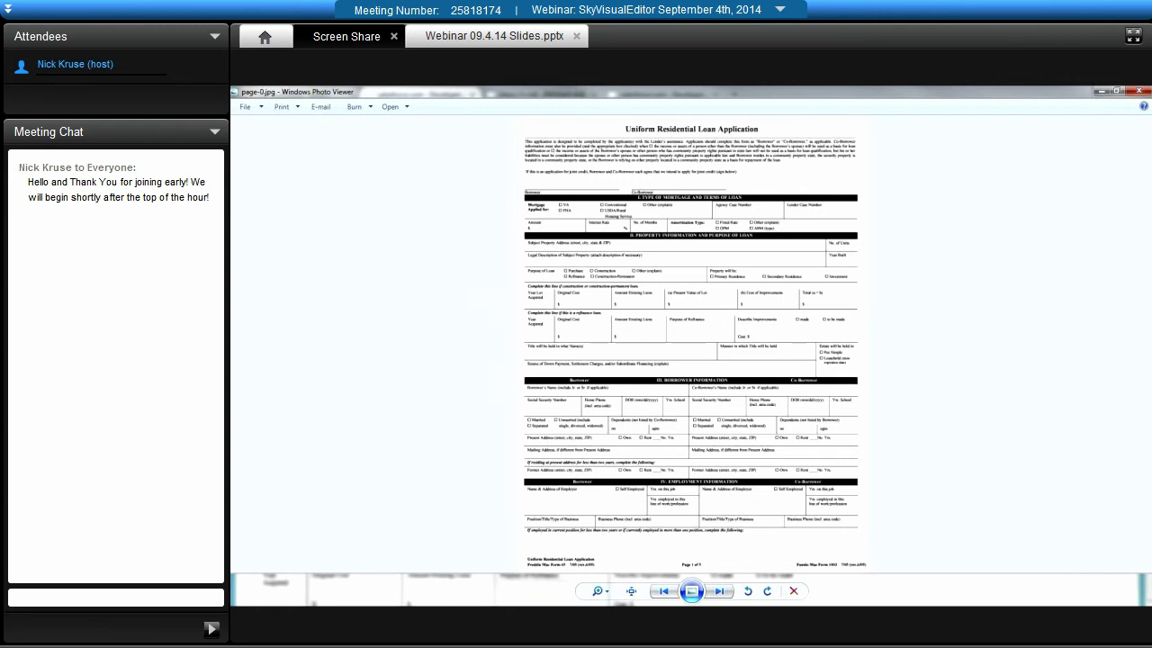
{"action": "left_click", "coordinate": [1139, 91]}
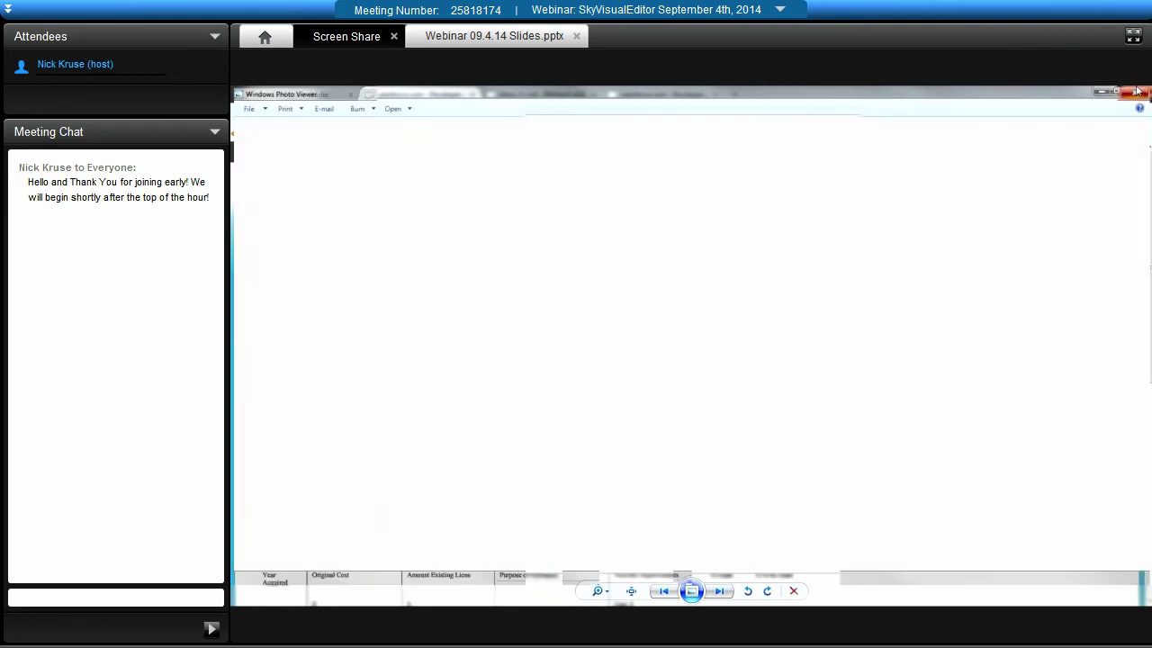
Step: Switch to SkyVisualEditor and create a new Free Layout page for the Uniform Residential Loan Application object, discarding the current page
{"action": "left_click", "coordinate": [786, 174]}
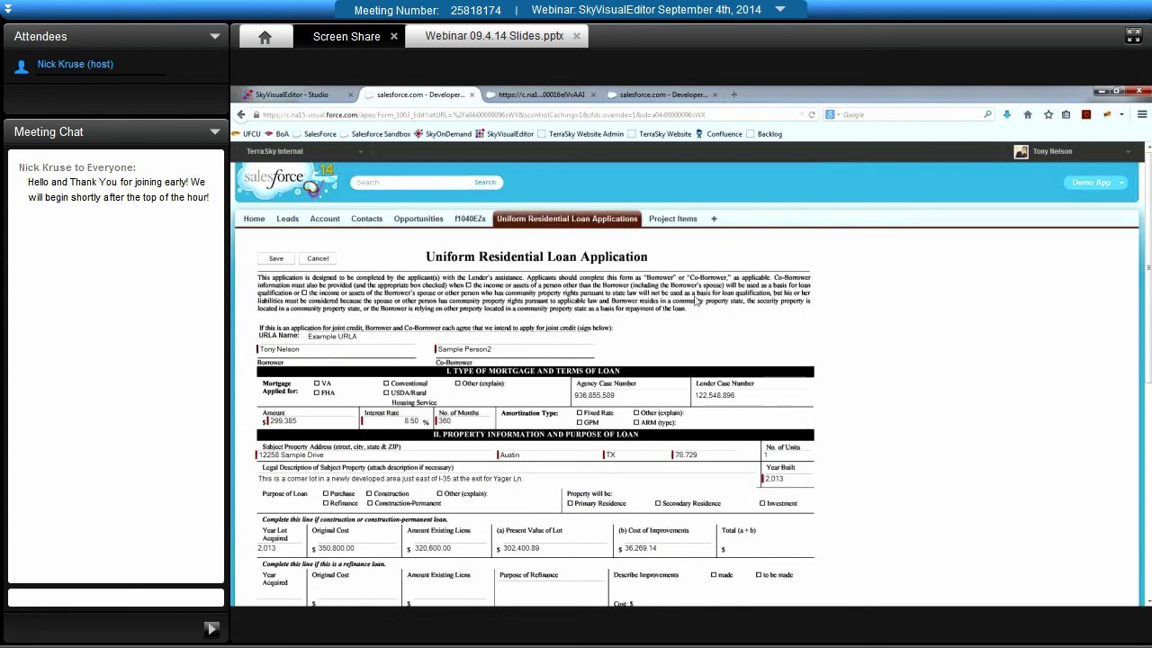
{"action": "left_click", "coordinate": [323, 95]}
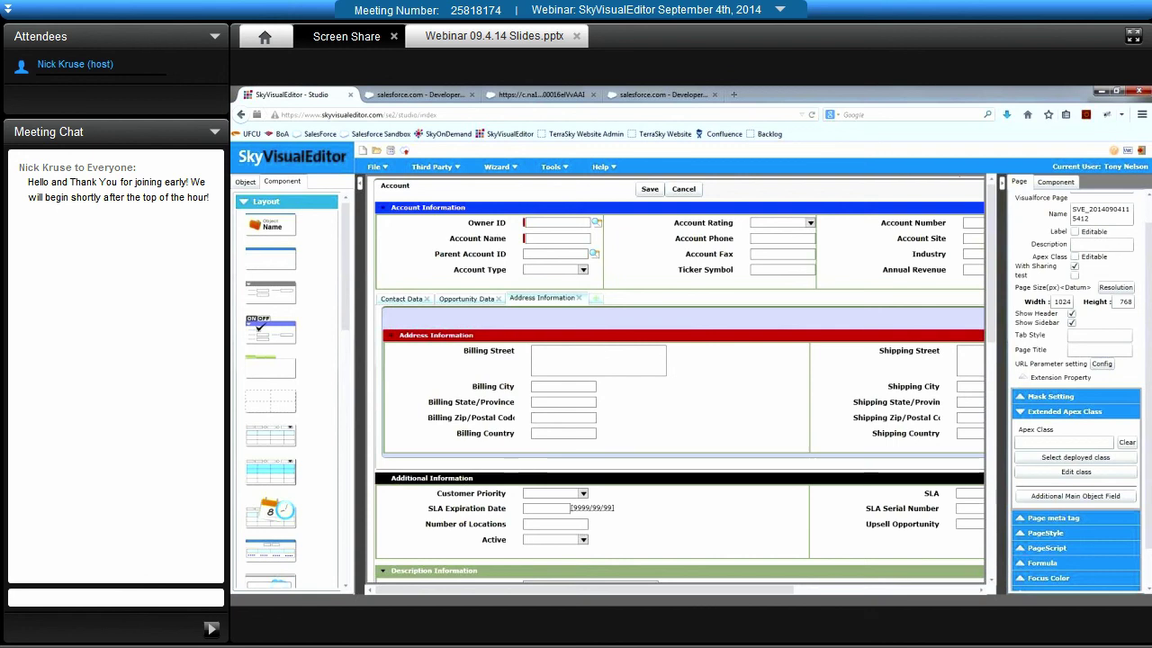
{"action": "left_click", "coordinate": [384, 172]}
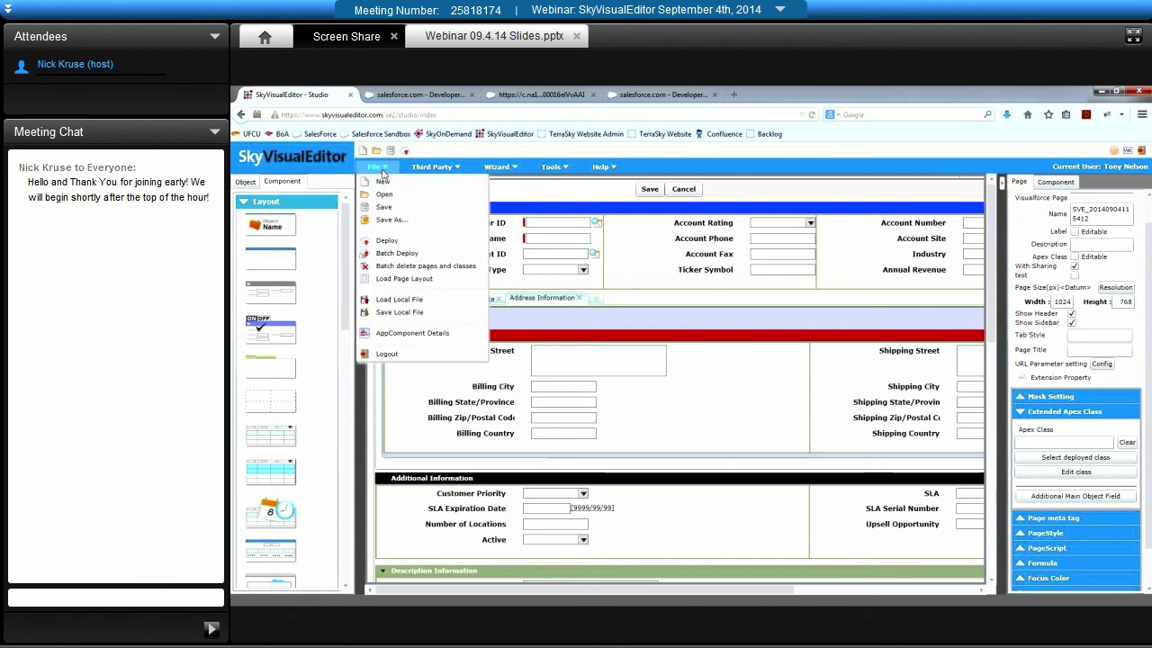
{"action": "left_click", "coordinate": [383, 183]}
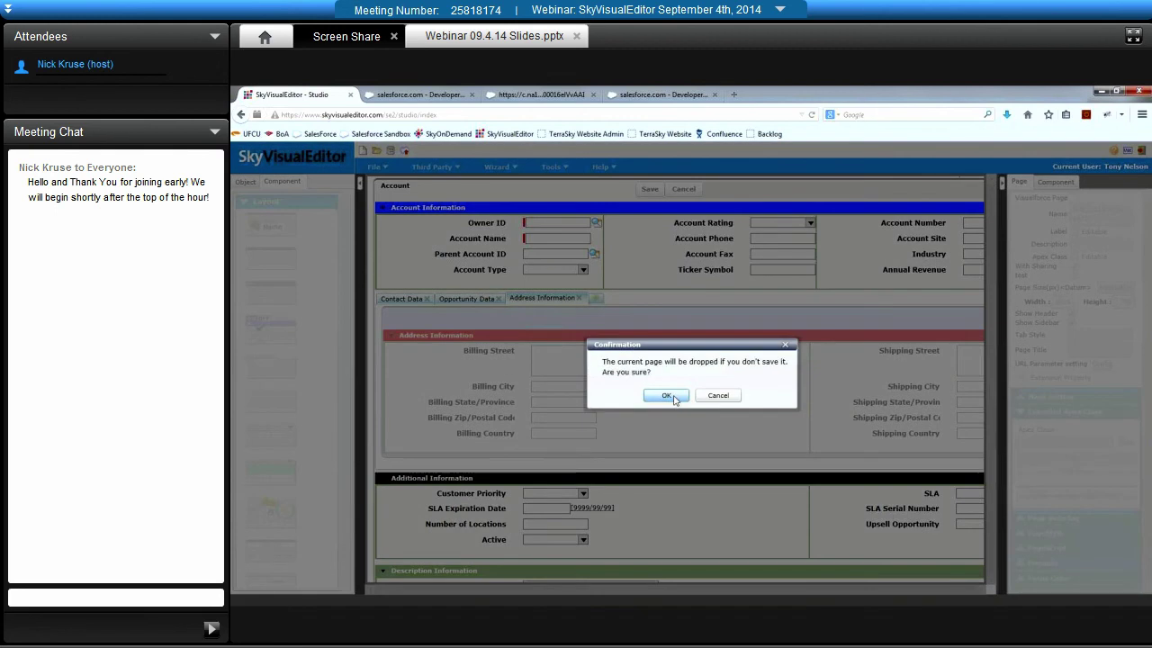
{"action": "left_click", "coordinate": [673, 399]}
{"action": "left_click", "coordinate": [819, 300]}
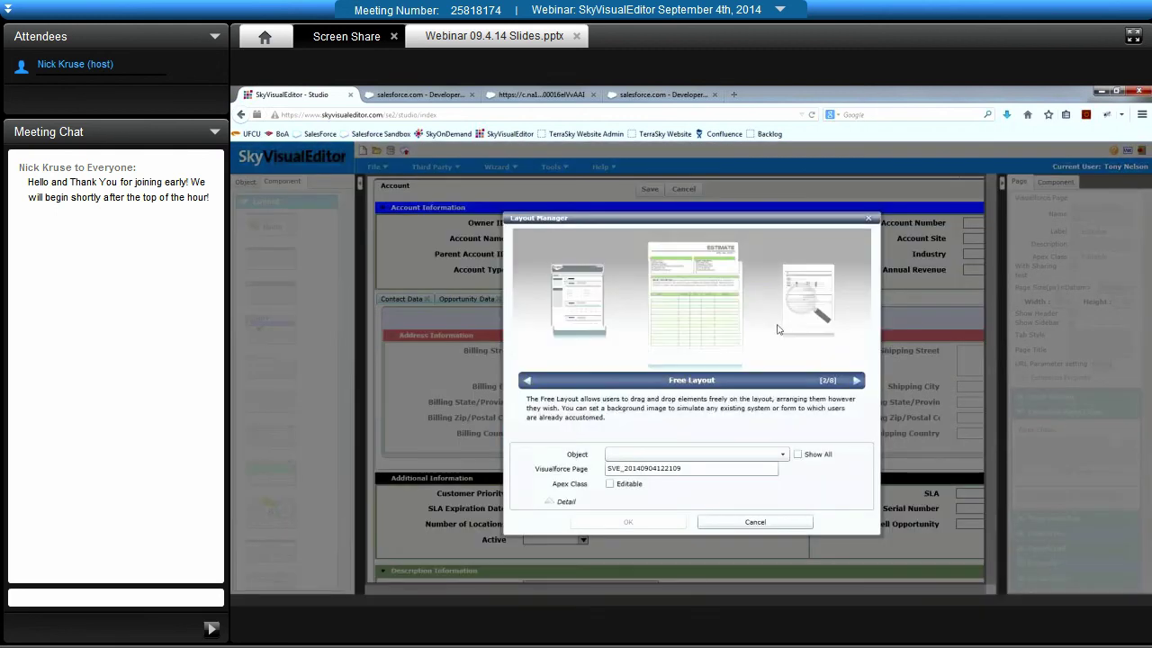
{"action": "left_click", "coordinate": [686, 454]}
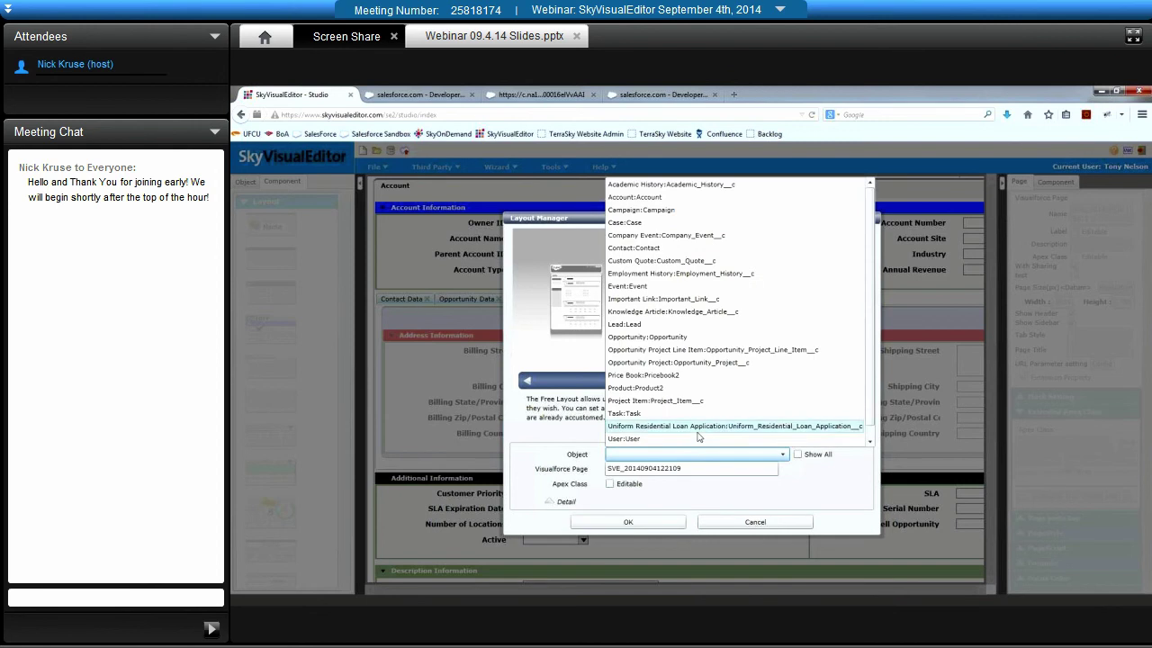
{"action": "left_click", "coordinate": [699, 429]}
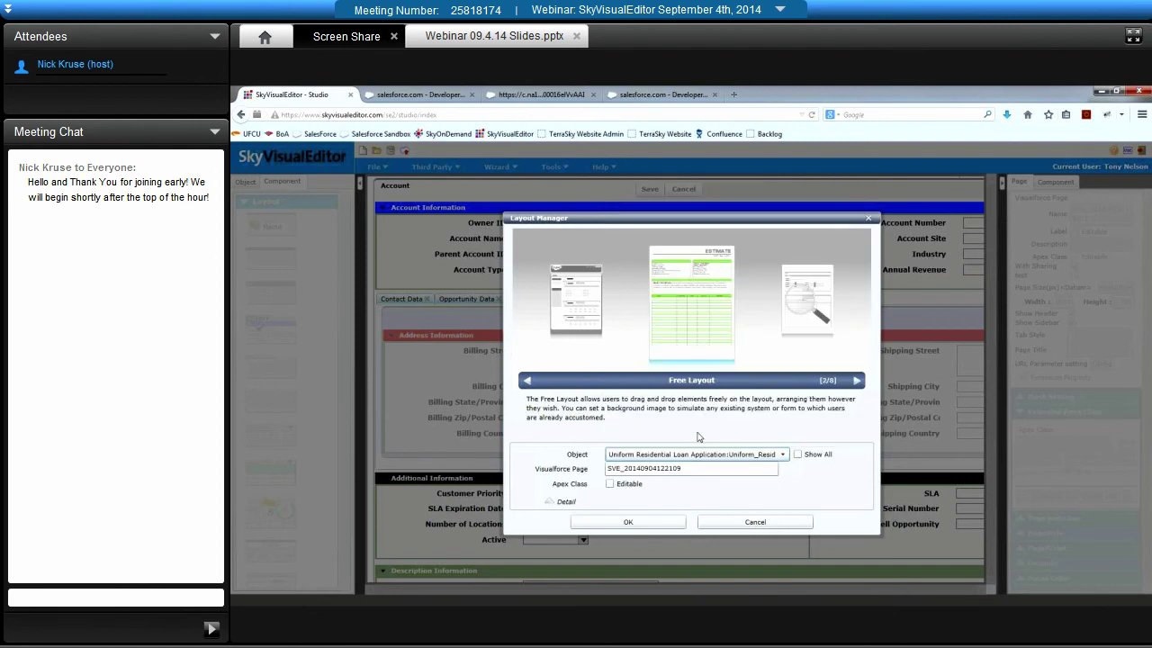
{"action": "left_click", "coordinate": [708, 467]}
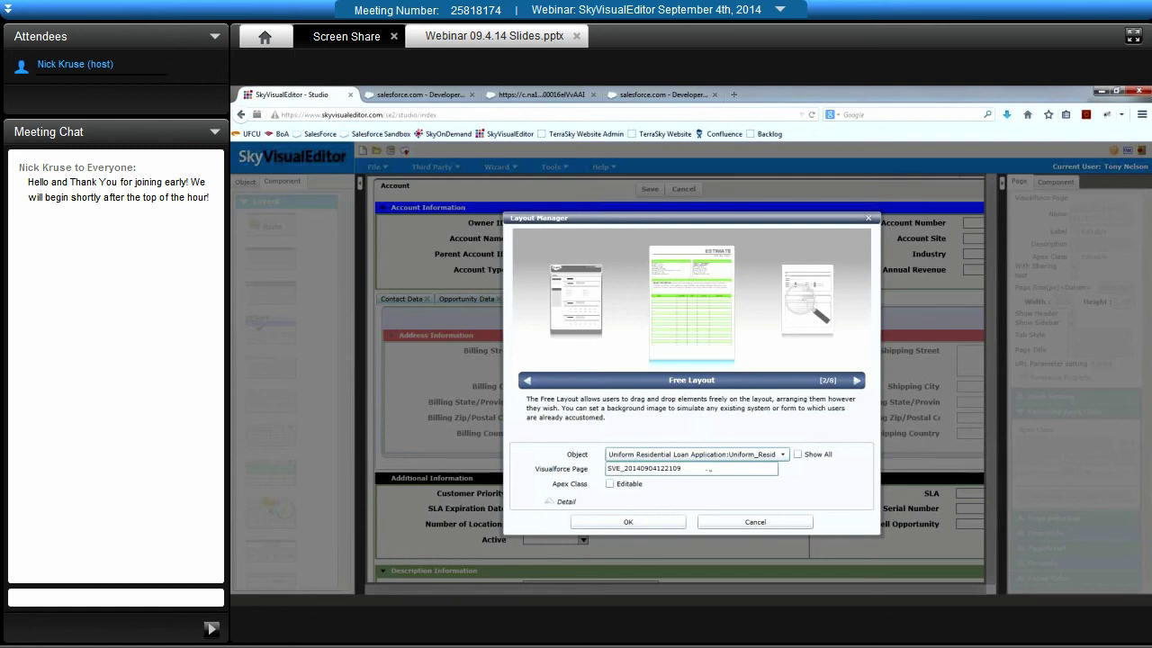
{"action": "left_click", "coordinate": [650, 523]}
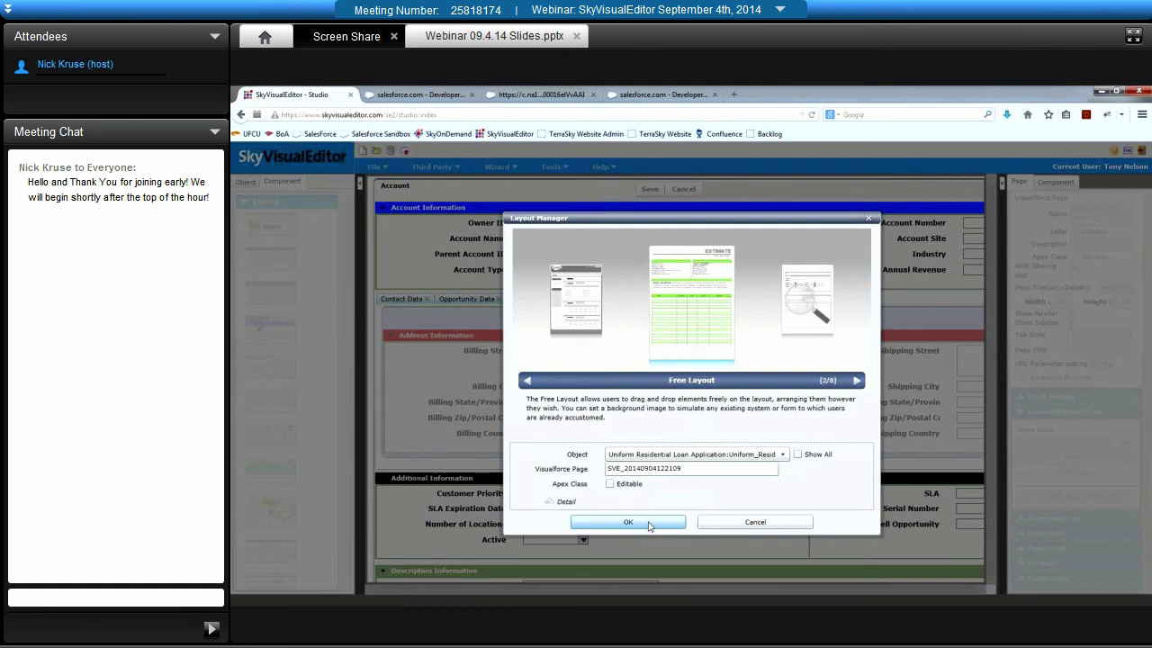
{"action": "left_click", "coordinate": [628, 521]}
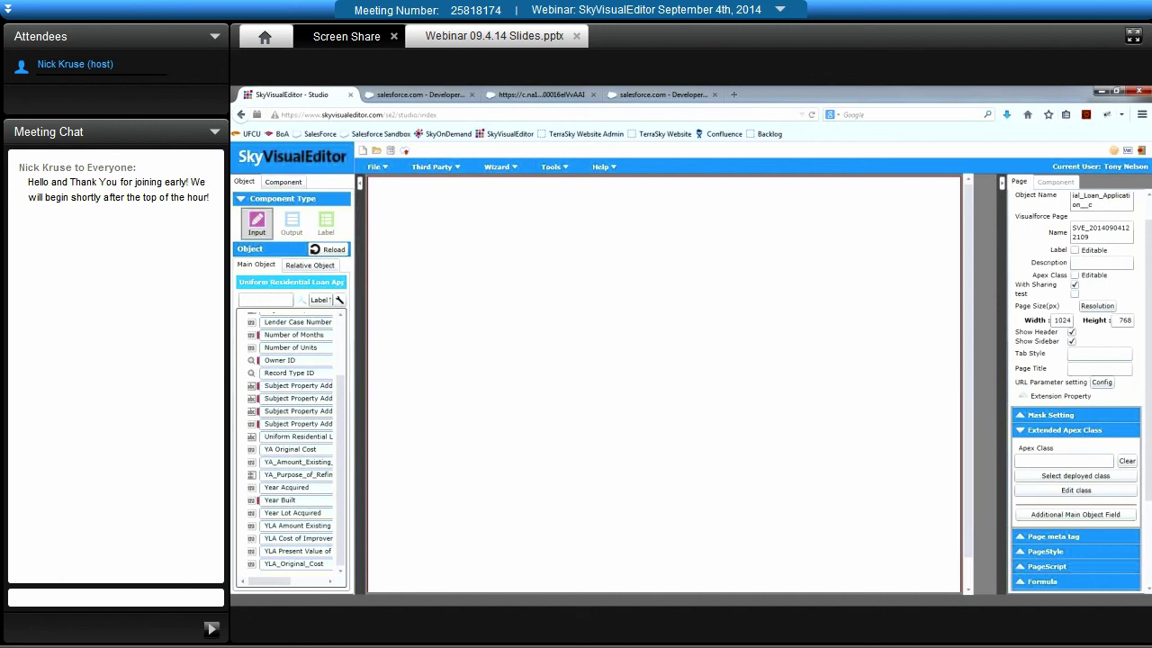
Step: Set the image Form_1003 as the page's background
{"action": "scroll", "coordinate": [1071, 445], "scroll_direction": "down", "scroll_amount": 3}
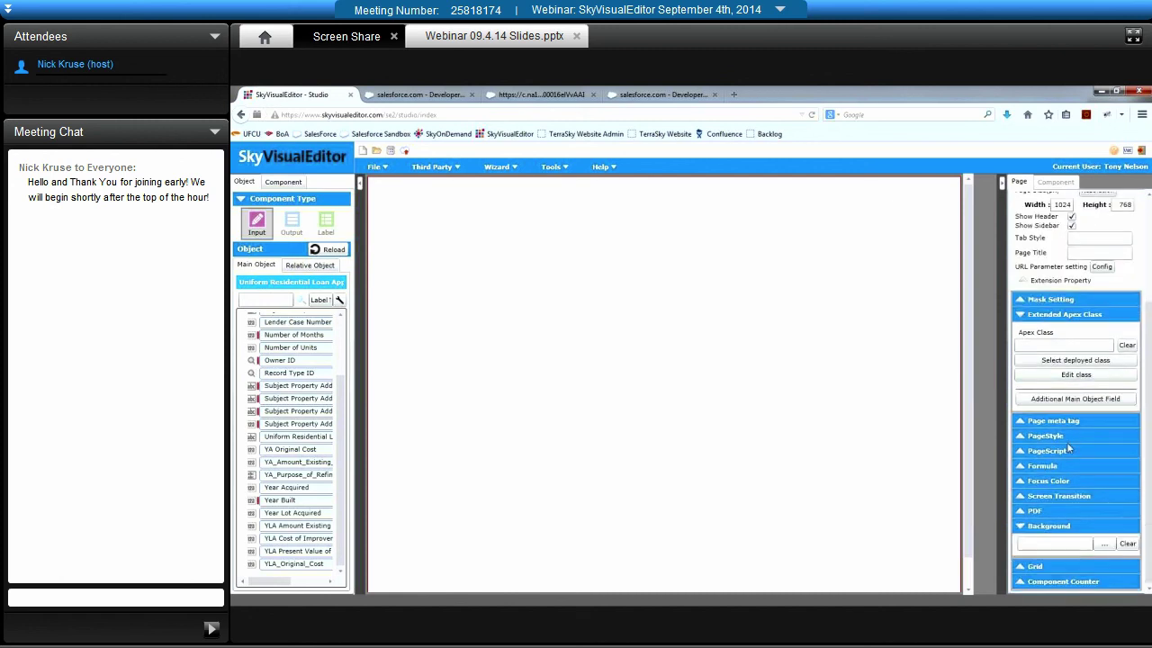
{"action": "left_click", "coordinate": [1101, 546]}
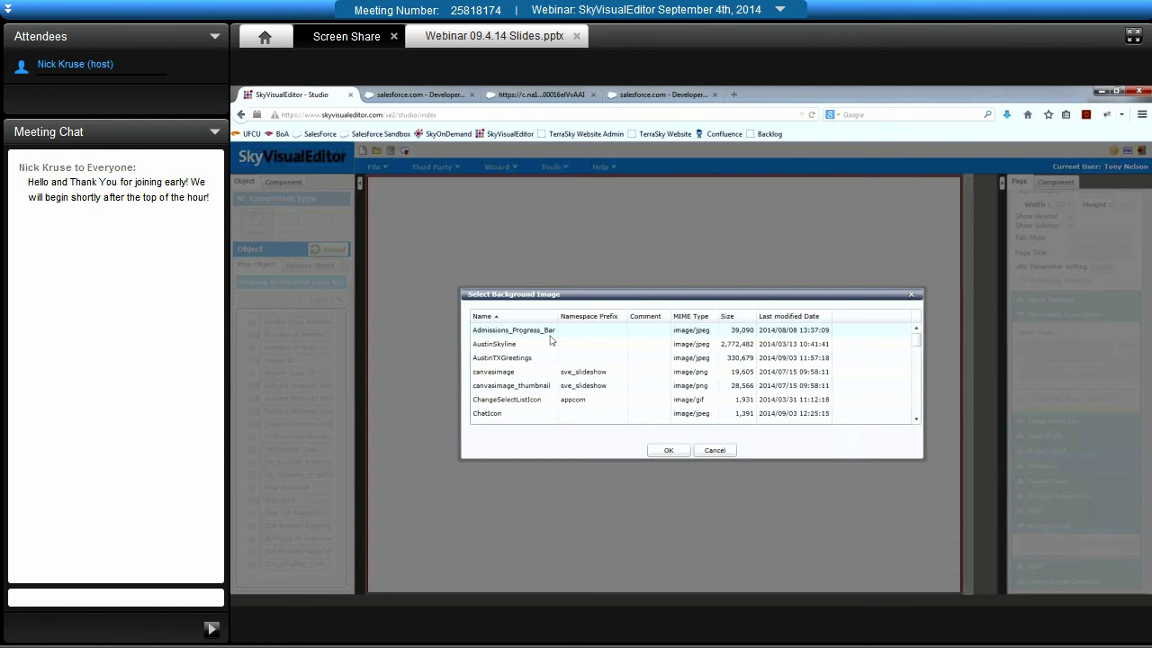
{"action": "scroll", "coordinate": [551, 339], "scroll_direction": "down", "scroll_amount": 1}
{"action": "scroll", "coordinate": [552, 339], "scroll_direction": "down", "scroll_amount": 3}
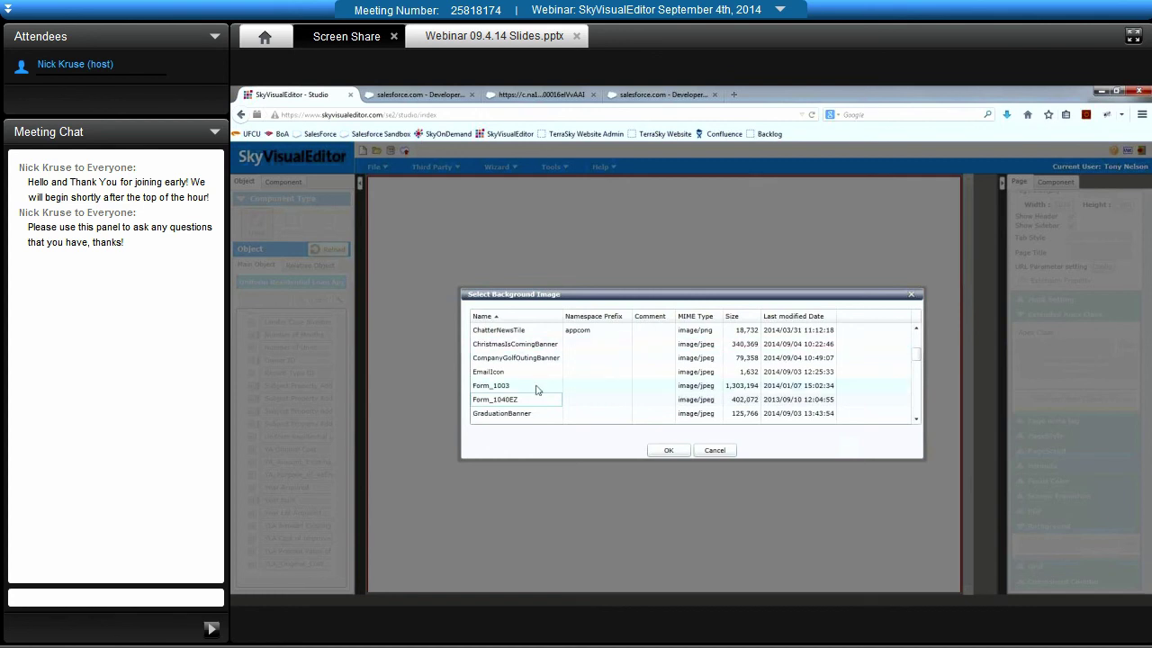
{"action": "left_click", "coordinate": [537, 387]}
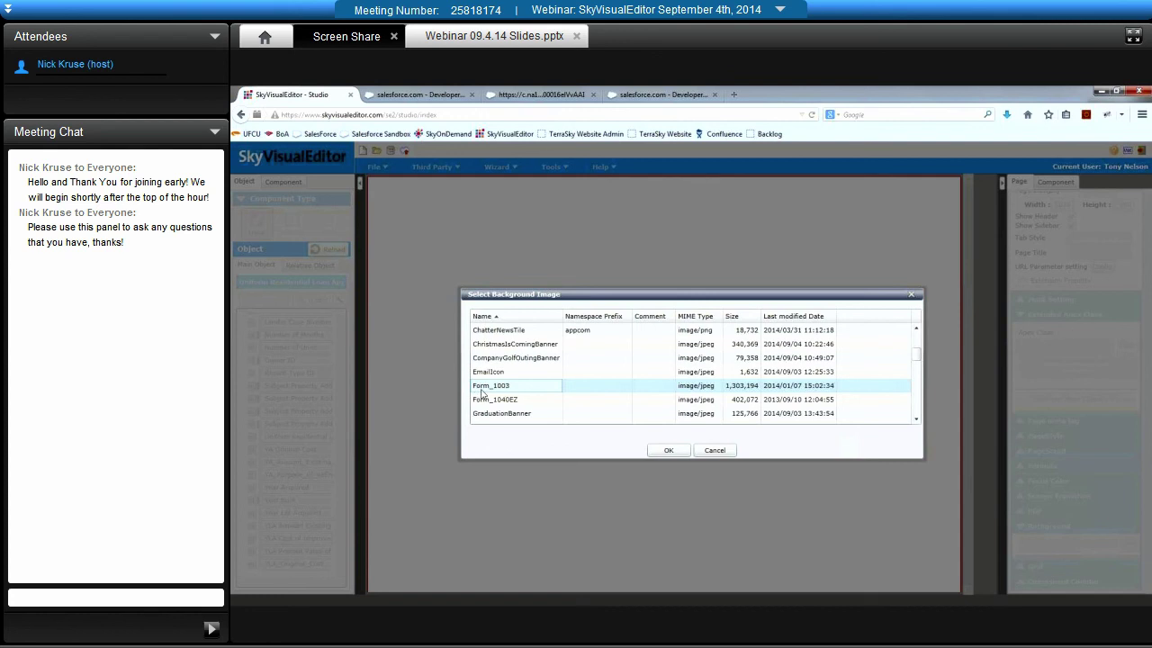
{"action": "left_click", "coordinate": [664, 451]}
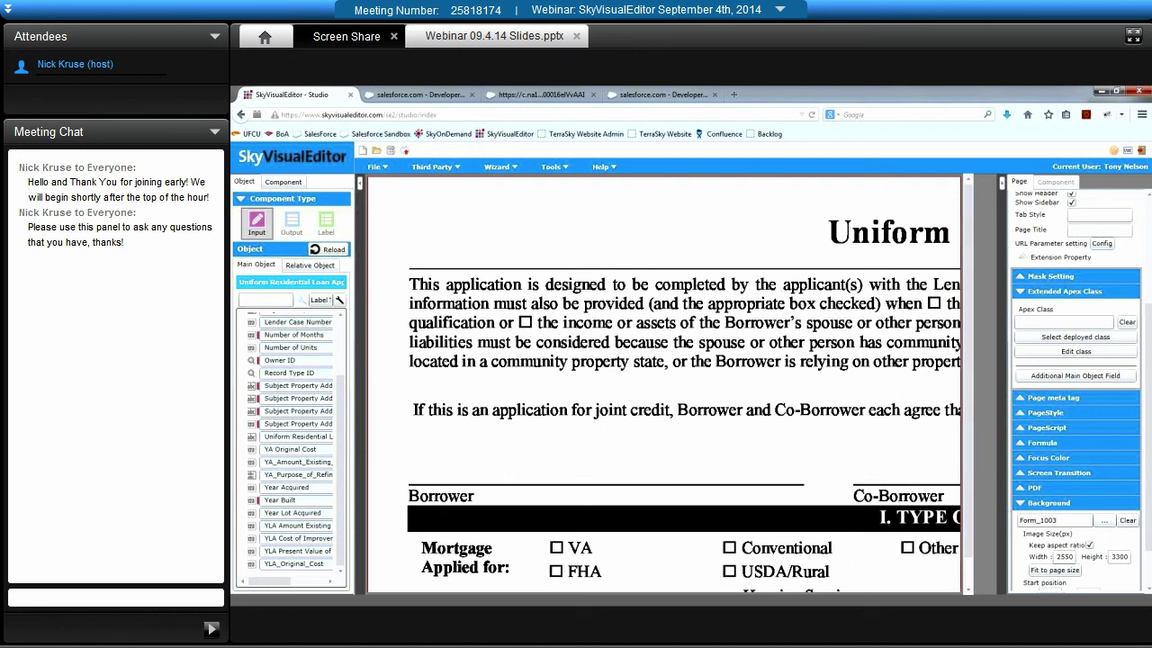
Step: Set the background image's width to 1024 px while keeping its aspect ratio
{"action": "scroll", "coordinate": [1091, 410], "scroll_direction": "down", "scroll_amount": 2}
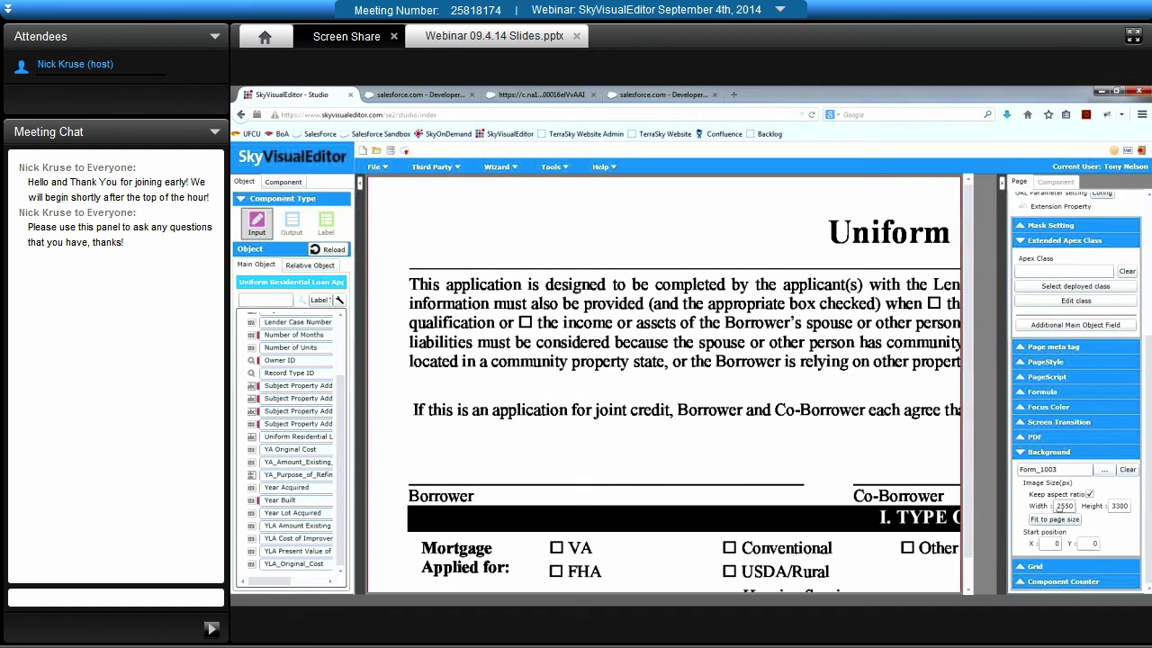
{"action": "double_click", "coordinate": [1058, 507]}
{"action": "type", "text": "1024"}
{"action": "left_click", "coordinate": [769, 463]}
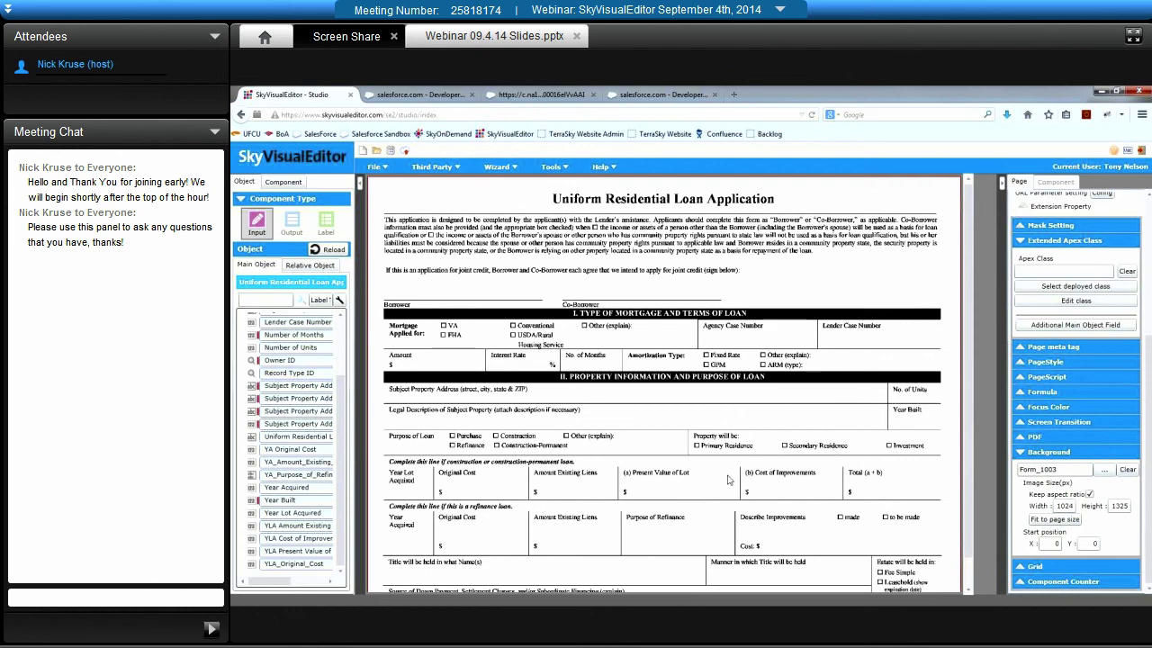
Step: Place the Borrower and Co-Borrower input fields on their signature lines, about 272 px and 275 px wide
{"action": "scroll", "coordinate": [1095, 444], "scroll_direction": "up", "scroll_amount": 5}
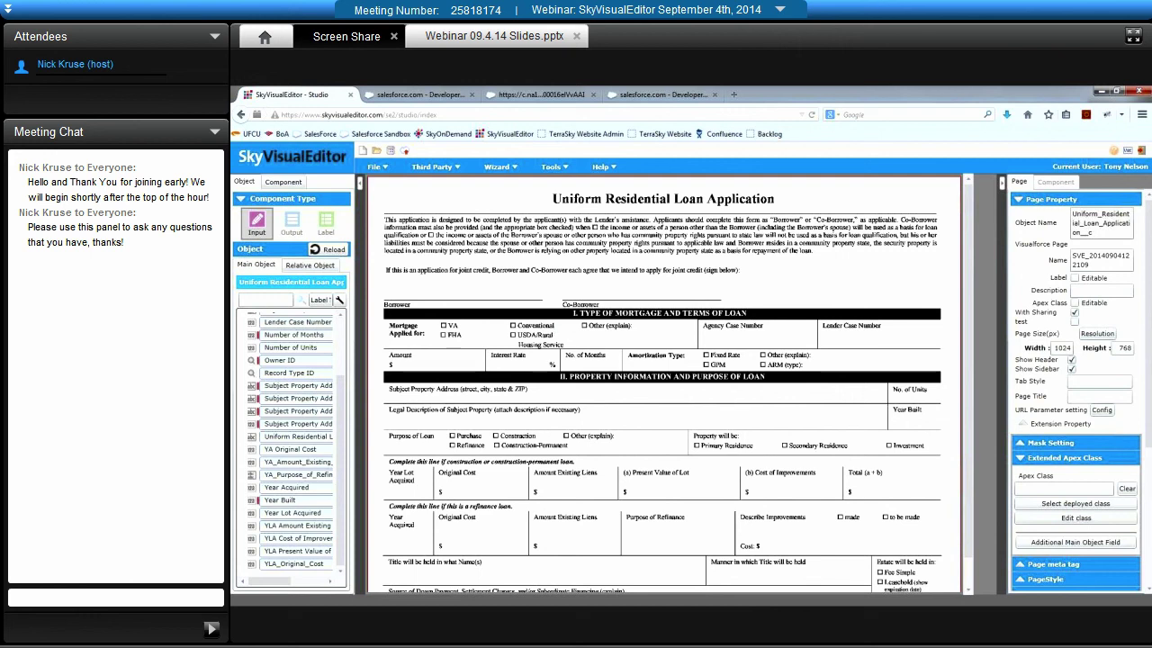
{"action": "scroll", "coordinate": [297, 493], "scroll_direction": "up", "scroll_amount": 2}
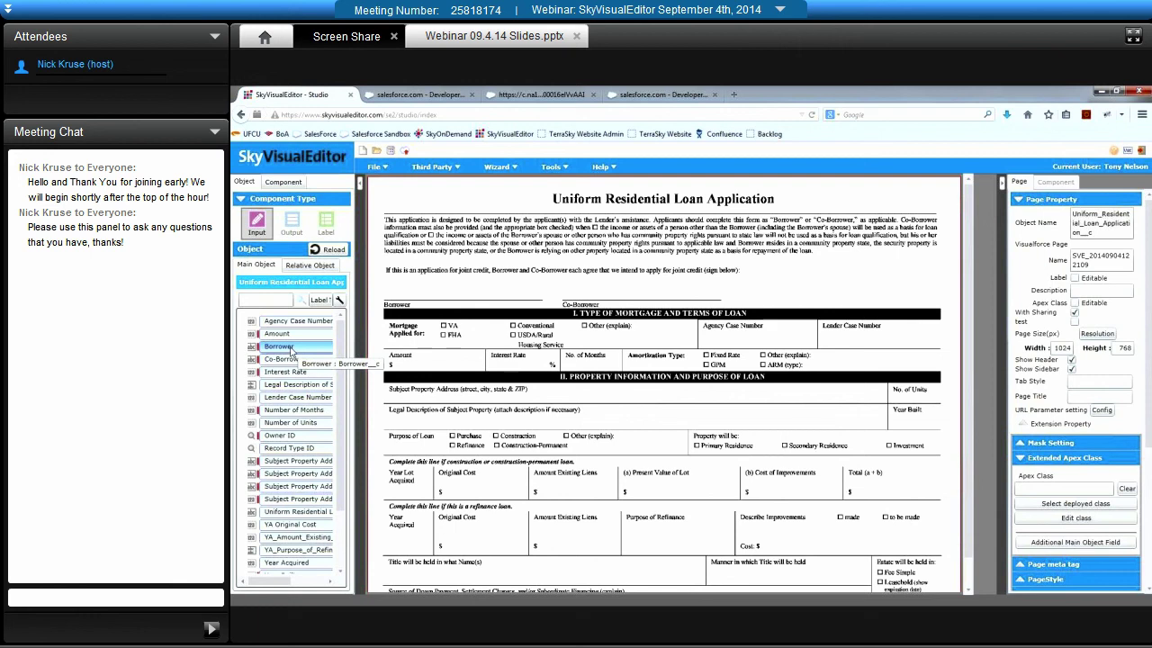
{"action": "left_click_drag", "start_coordinate": [295, 351], "coordinate": [409, 297]}
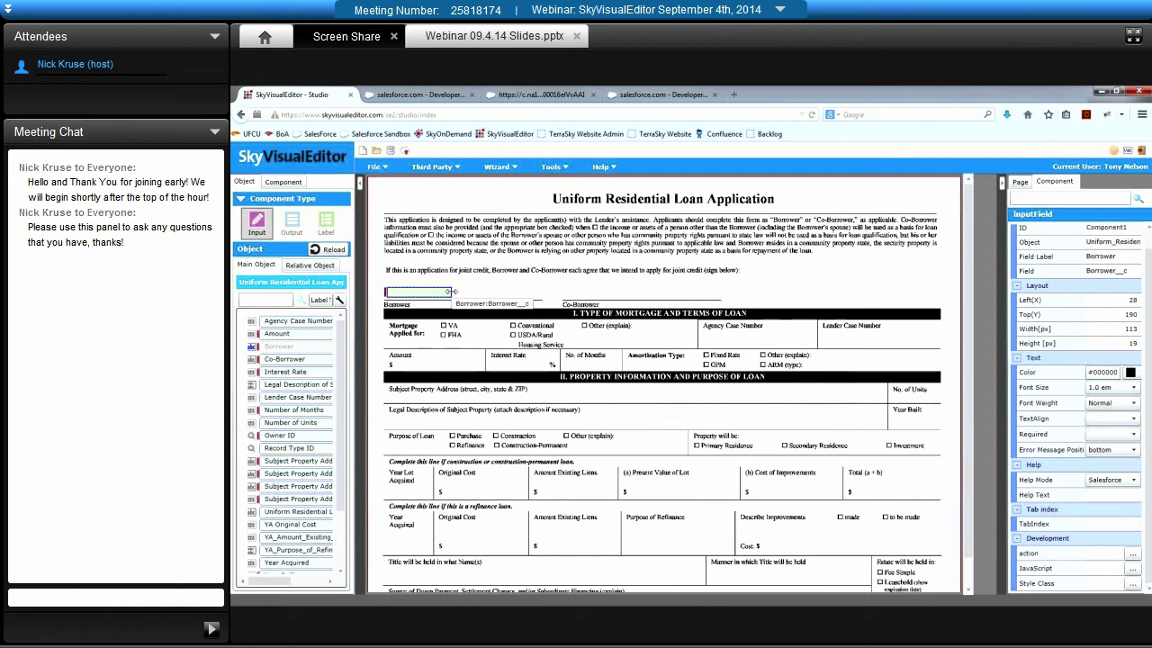
{"action": "left_click_drag", "start_coordinate": [452, 292], "coordinate": [543, 312]}
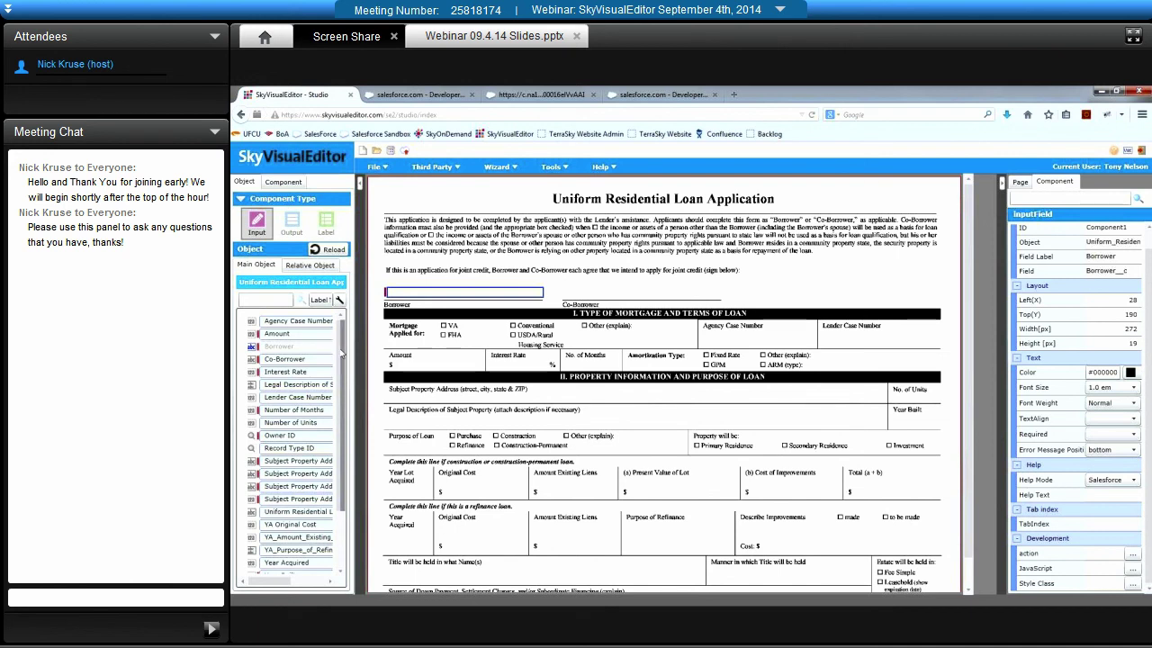
{"action": "left_click_drag", "start_coordinate": [285, 359], "coordinate": [719, 298]}
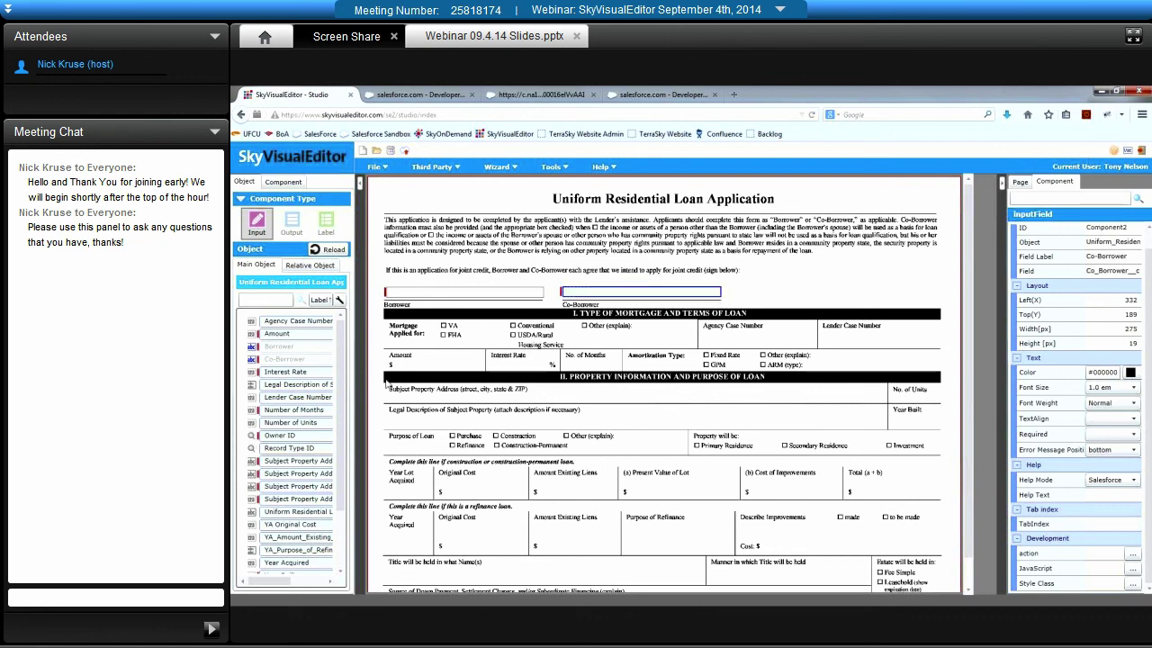
Step: Place Amount and Interest Rate input fields in their form boxes, about 146 px and 94 px wide, and nudge them to Y 314 and 315
{"action": "left_click_drag", "start_coordinate": [270, 340], "coordinate": [482, 364]}
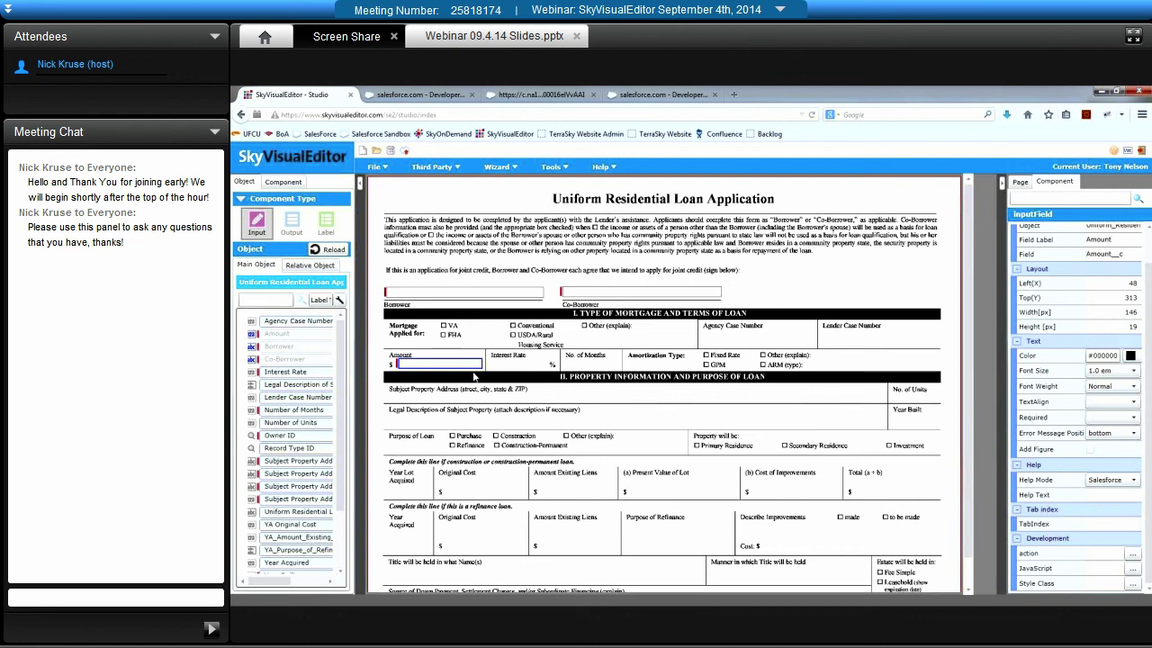
{"action": "left_click_drag", "start_coordinate": [277, 377], "coordinate": [504, 376]}
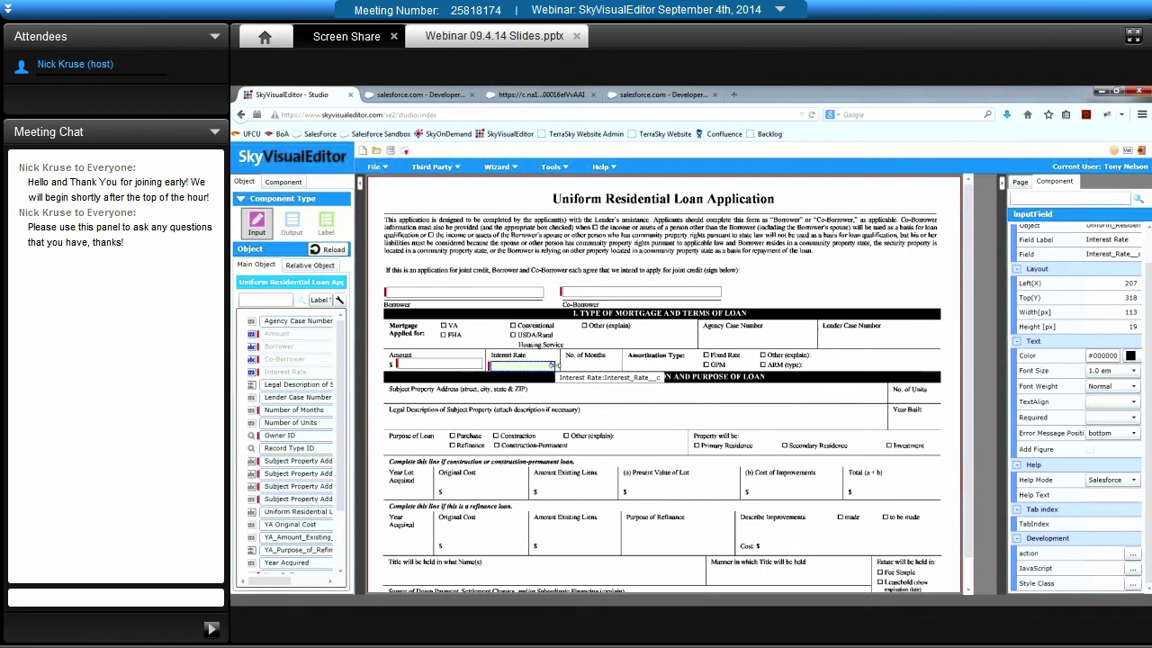
{"action": "left_click_drag", "start_coordinate": [546, 370], "coordinate": [532, 369]}
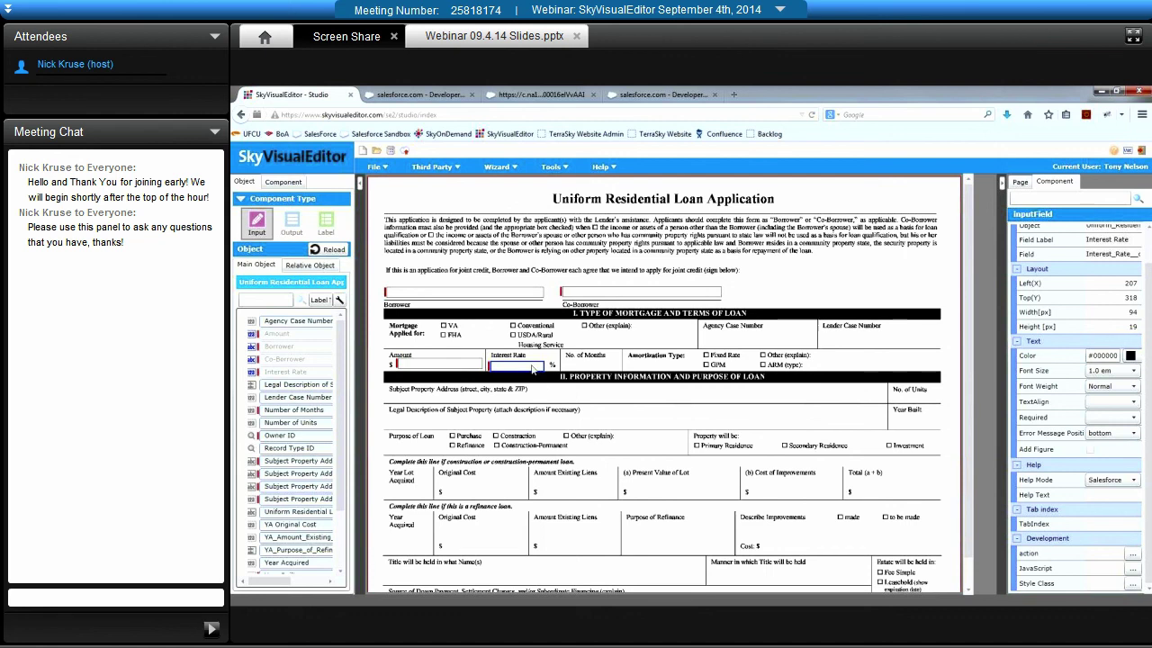
{"action": "key", "text": "Up"}
{"action": "key", "text": "Up"}
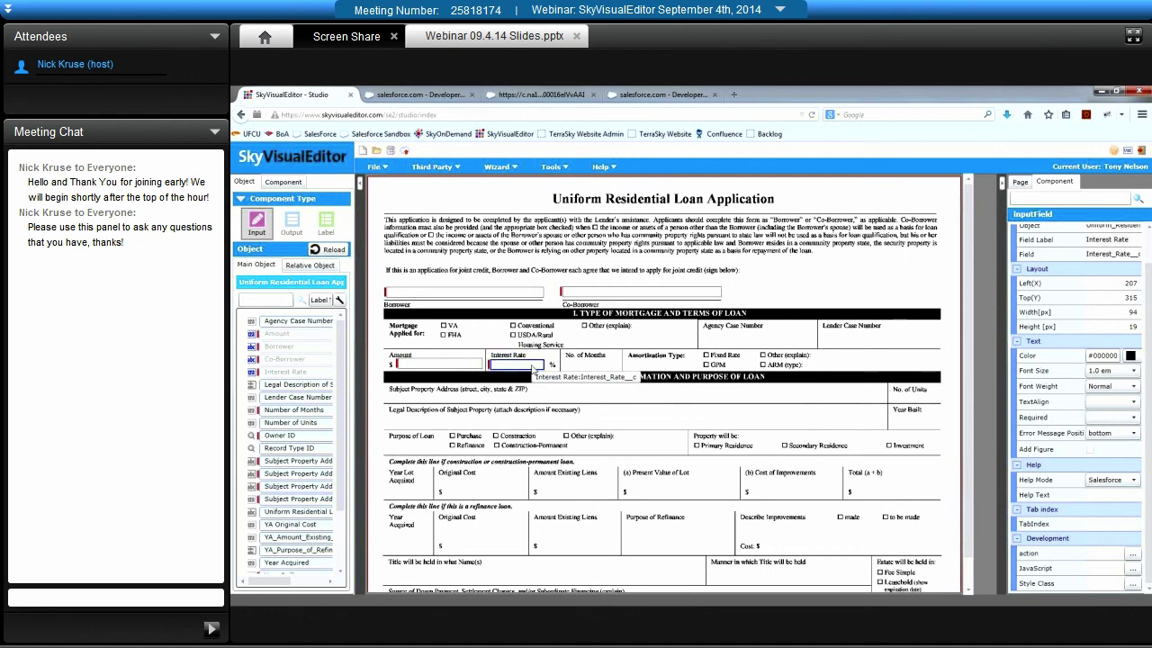
{"action": "left_click", "coordinate": [431, 367]}
{"action": "key", "text": "Down"}
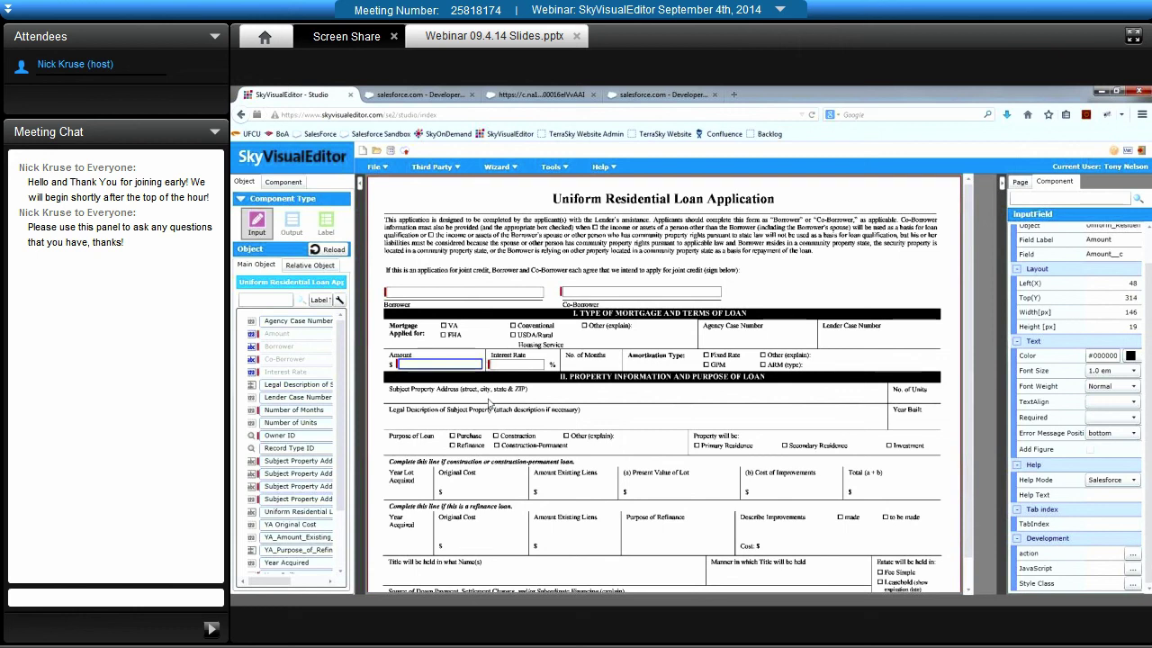
{"action": "left_click", "coordinate": [765, 306]}
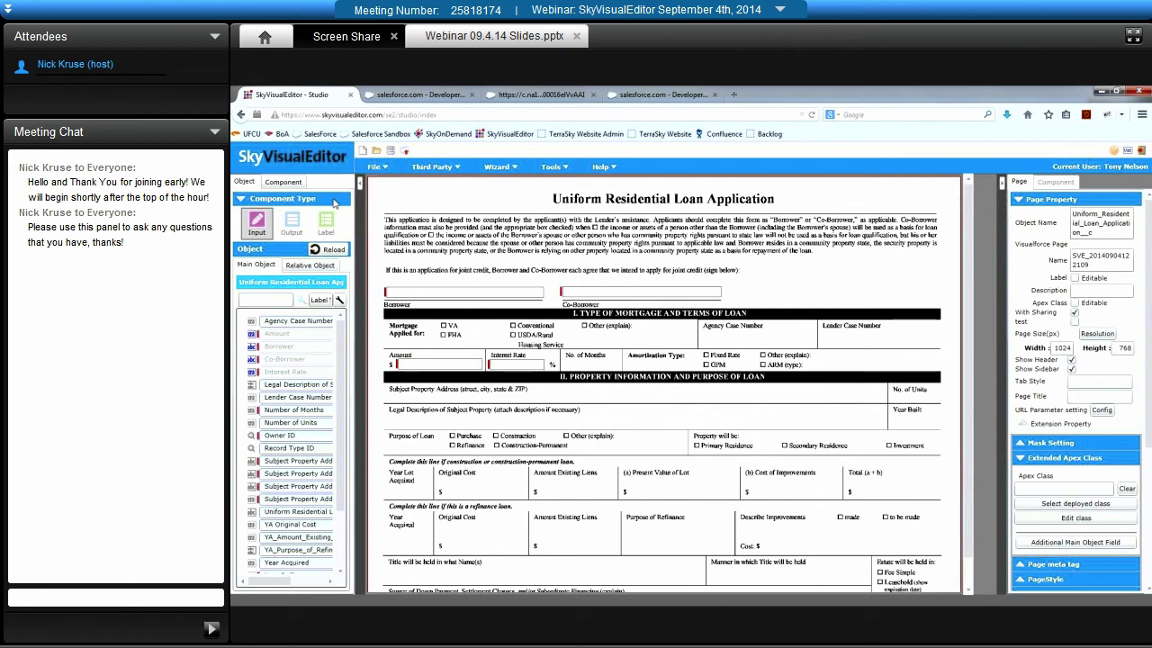
Step: Add Save and Cancel buttons beside the form title and line up the Cancel button with Save at Y 25
{"action": "left_click", "coordinate": [291, 183]}
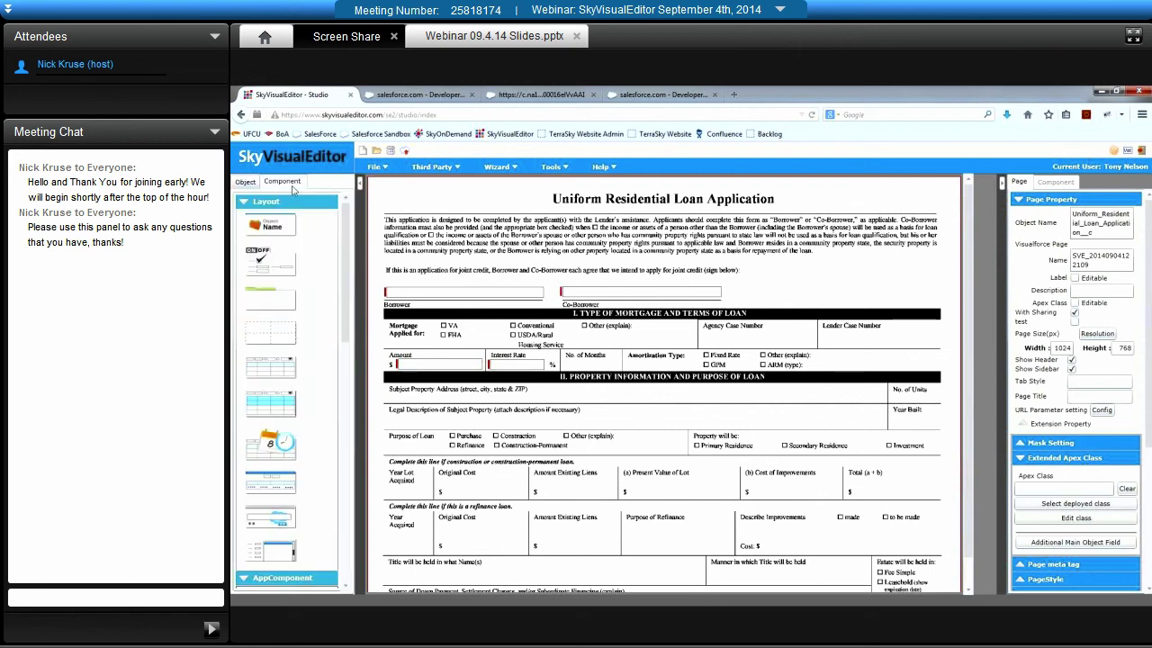
{"action": "scroll", "coordinate": [315, 305], "scroll_direction": "down", "scroll_amount": 5}
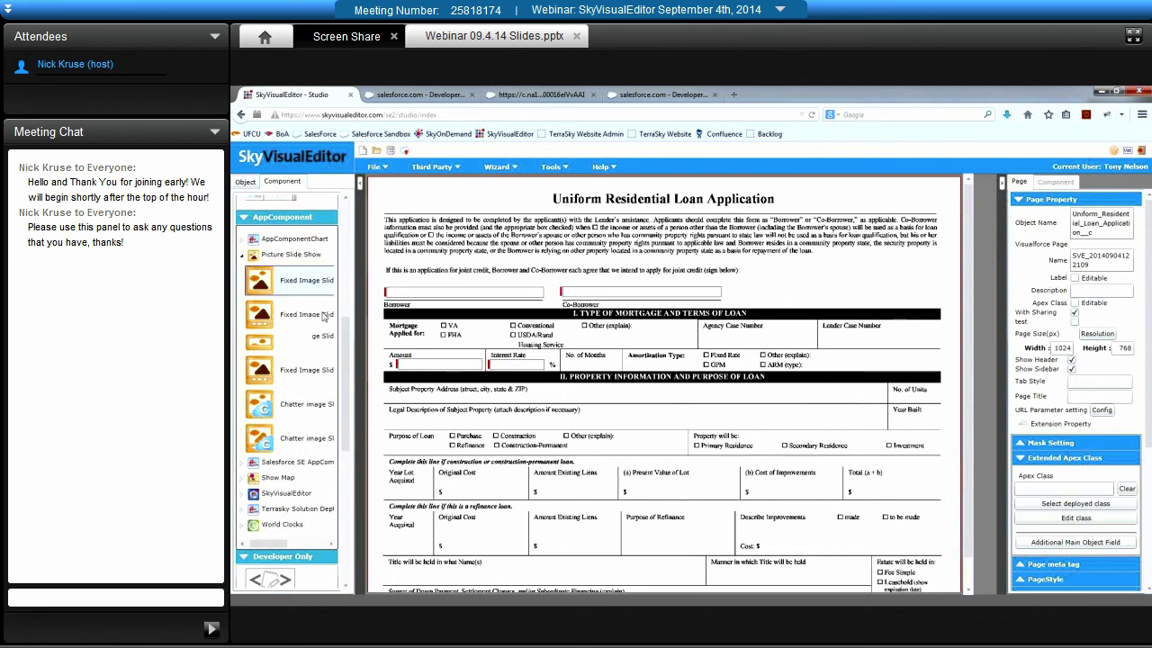
{"action": "scroll", "coordinate": [322, 315], "scroll_direction": "down", "scroll_amount": 5}
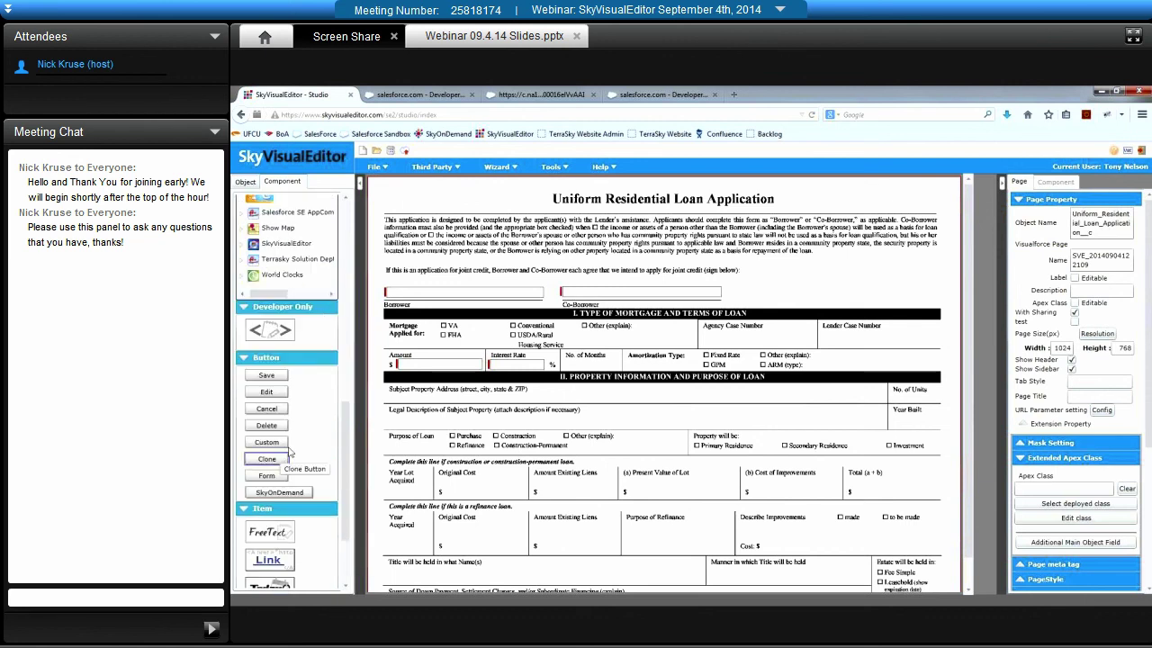
{"action": "left_click", "coordinate": [267, 376]}
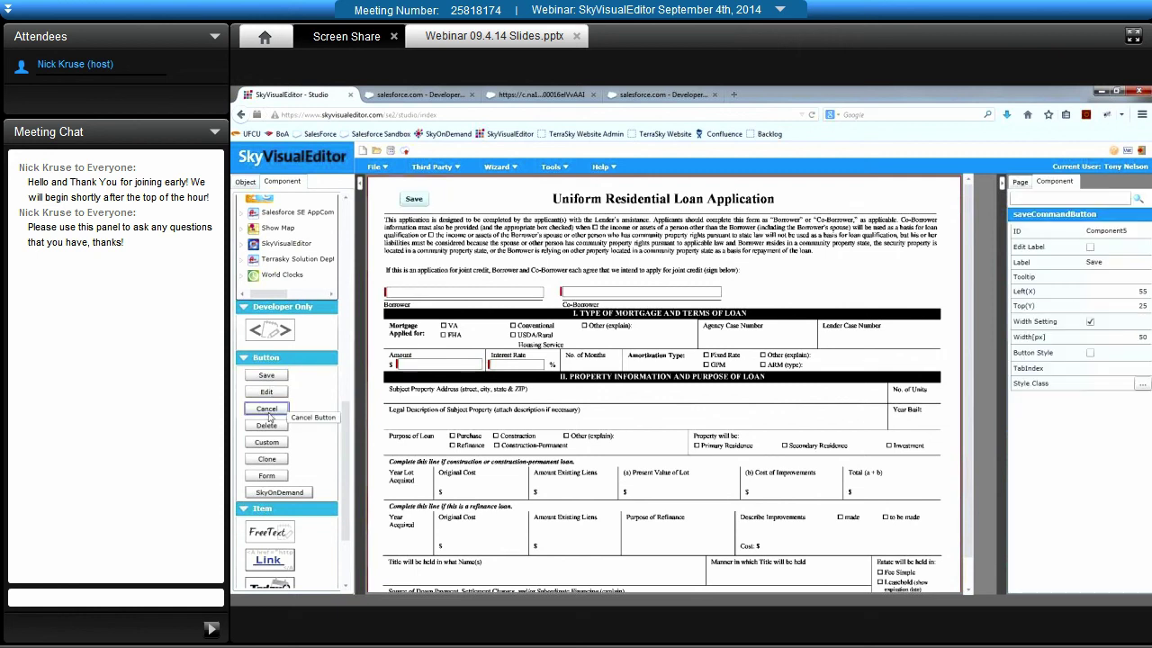
{"action": "left_click_drag", "start_coordinate": [267, 409], "coordinate": [461, 206]}
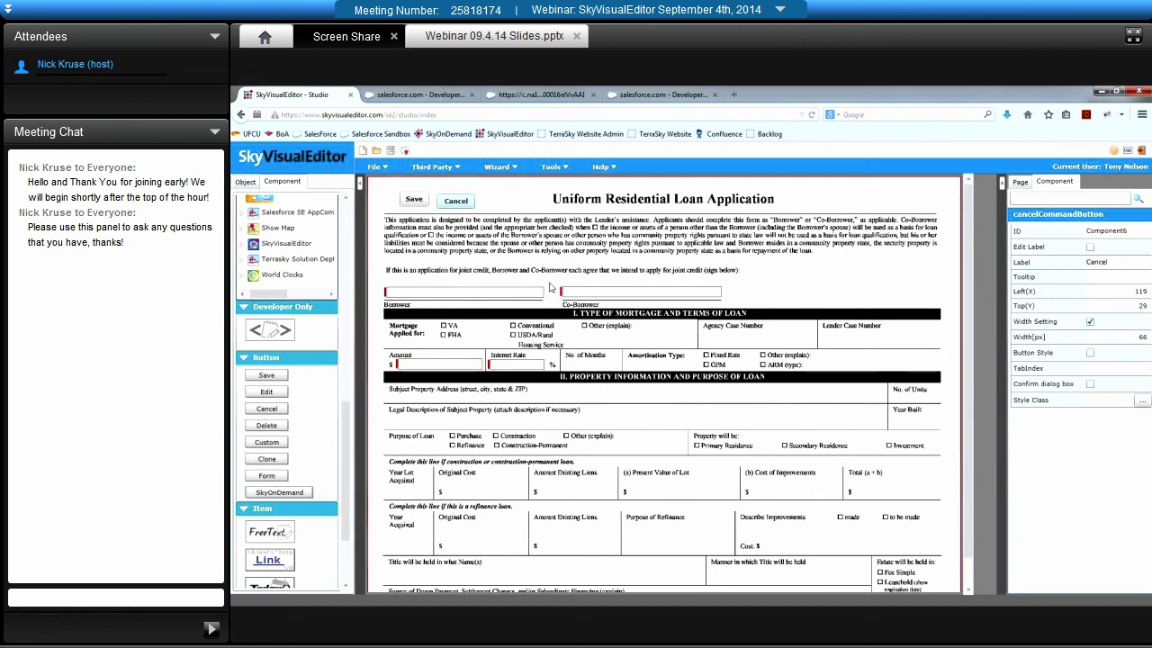
{"action": "key", "text": "Up"}
{"action": "key", "text": "Up"}
{"action": "key", "text": "Up"}
{"action": "key", "text": "Up"}
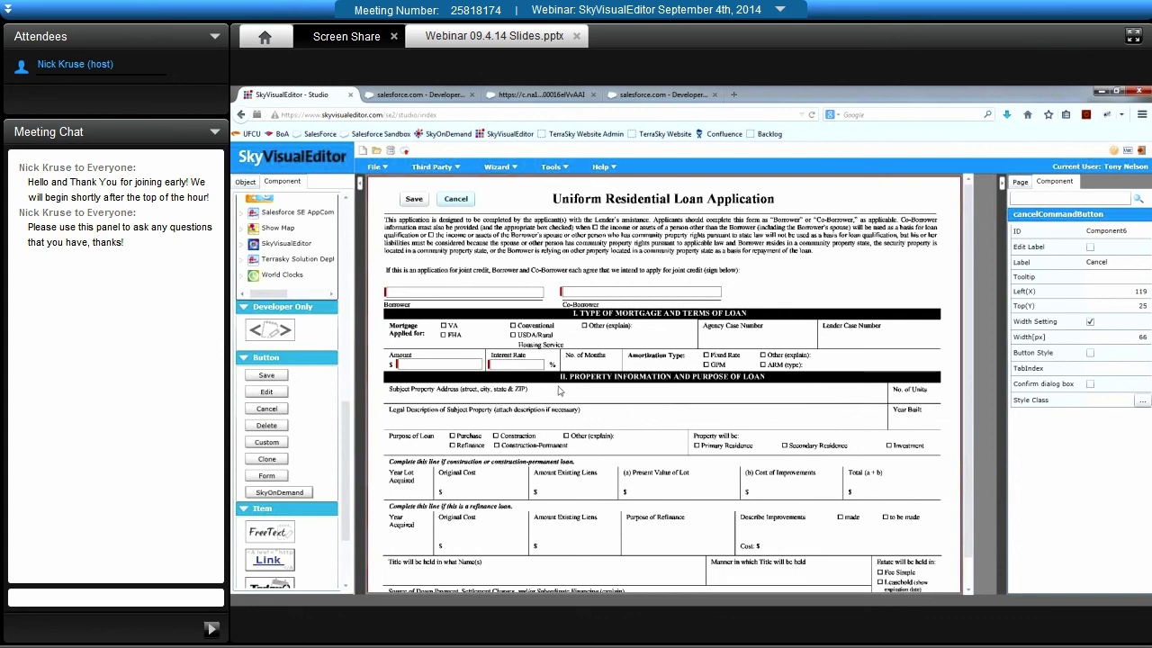
Step: Deploy the page to the Test Environment and open the deployed Visualforce page in Salesforce
{"action": "left_click", "coordinate": [376, 167]}
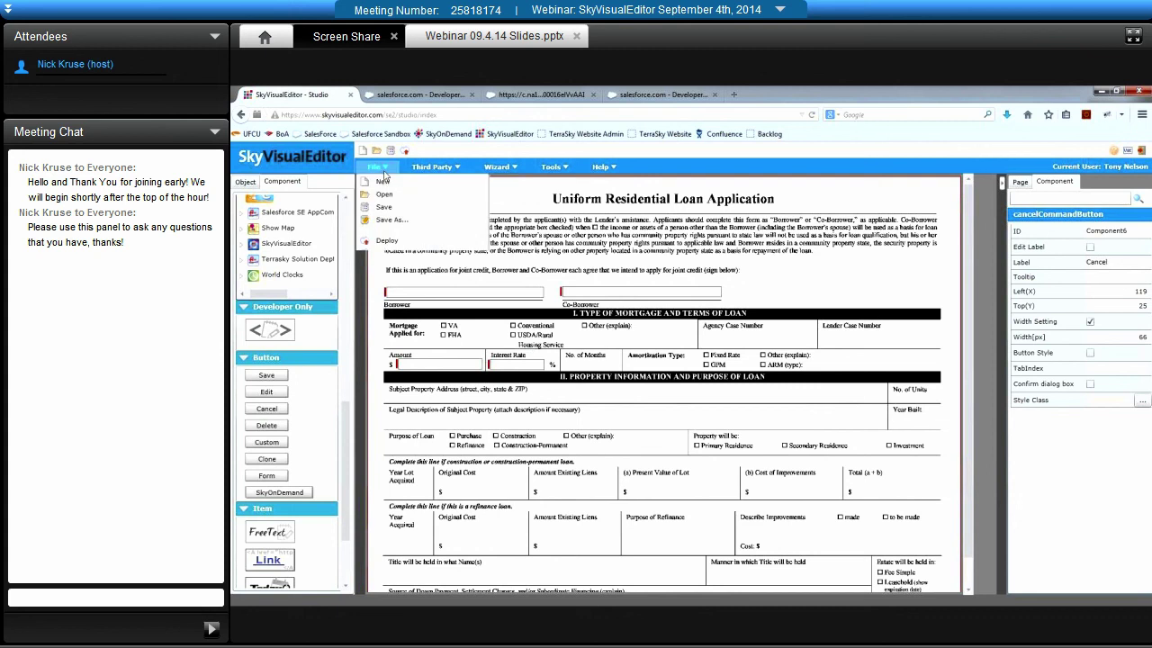
{"action": "left_click", "coordinate": [389, 241]}
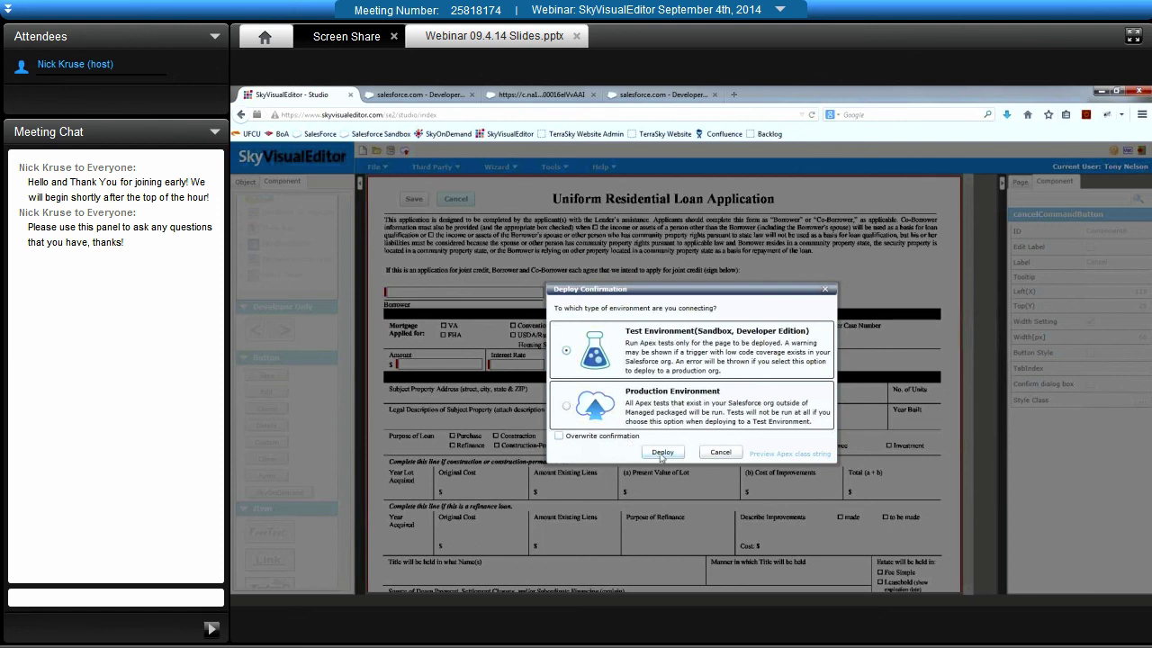
{"action": "left_click", "coordinate": [660, 456]}
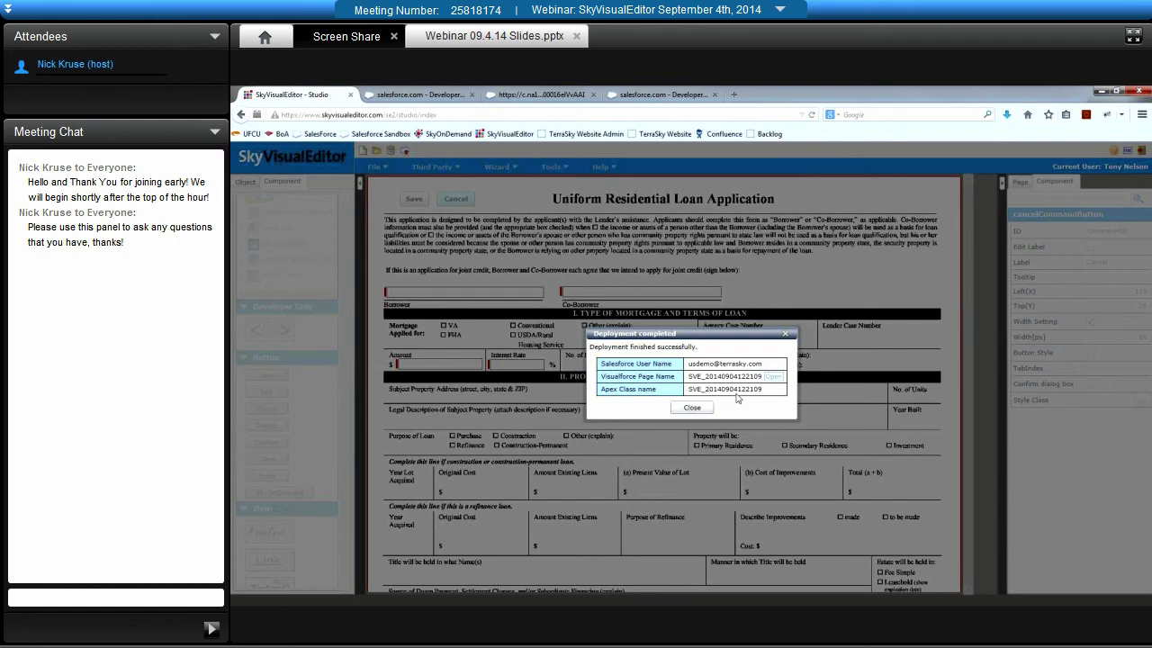
{"action": "left_click", "coordinate": [773, 377]}
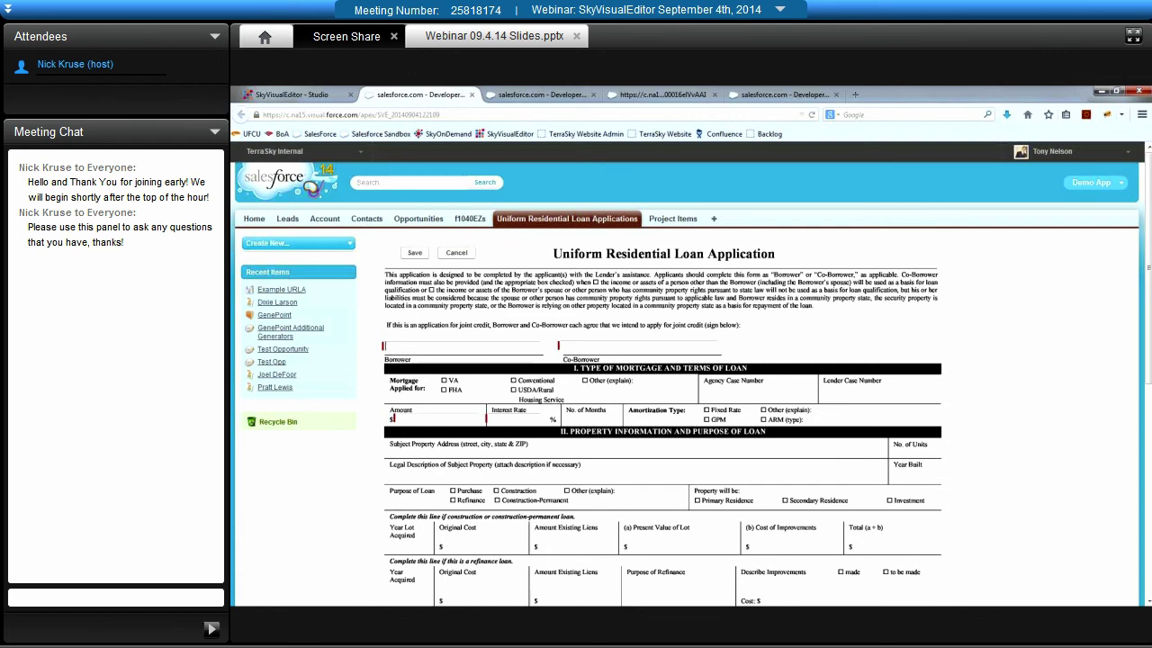
Step: Fill in the Borrower and Co-Borrower name fields on the deployed loan application form
{"action": "type", "text": "Tony"}
{"action": "left_click", "coordinate": [591, 348]}
{"action": "type", "text": "Nelson"}
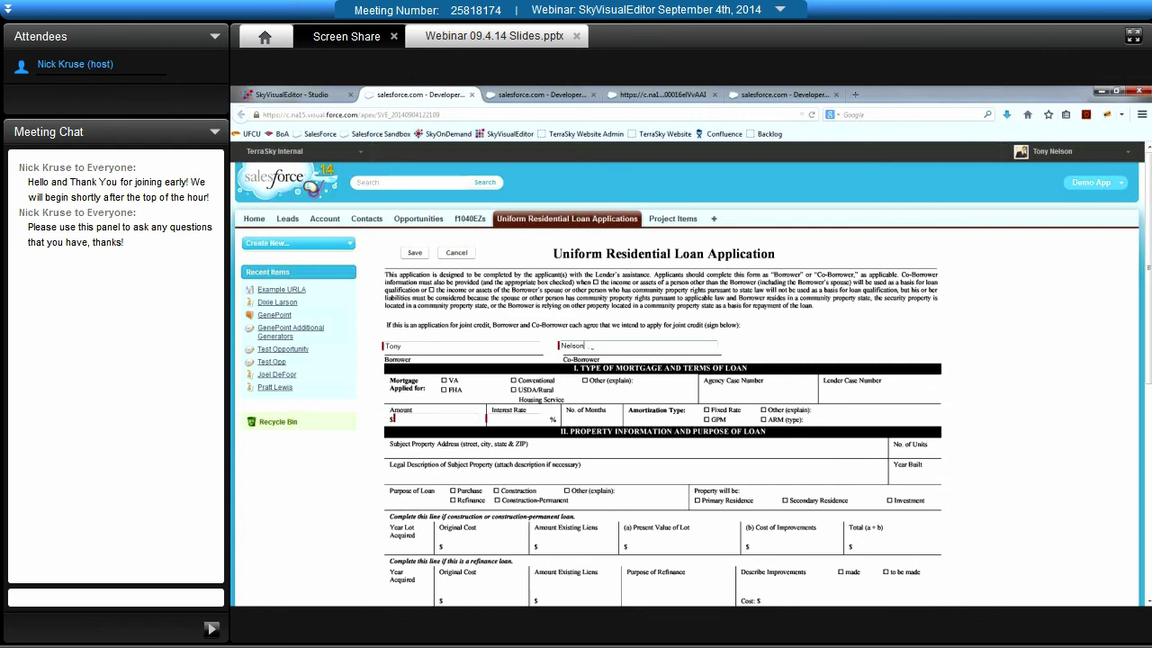